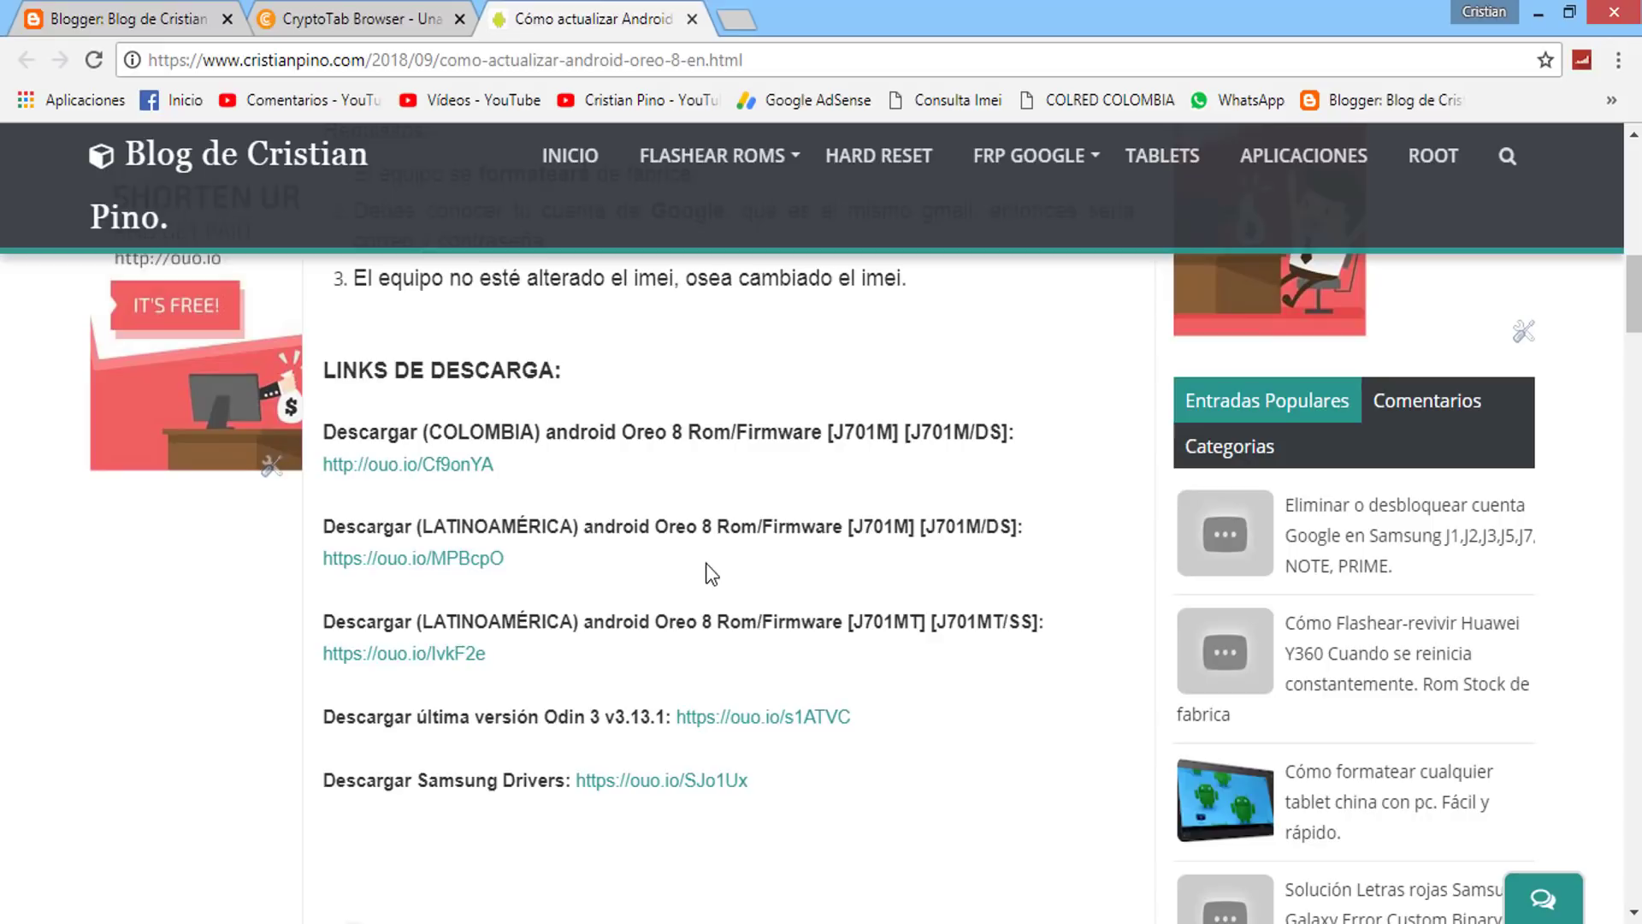
Step: Follow the Latin America Oreo 8 firmware link for J701M and J701M/DS through the ad pages to its MediaFire file
{"action": "left_click", "coordinate": [500, 561]}
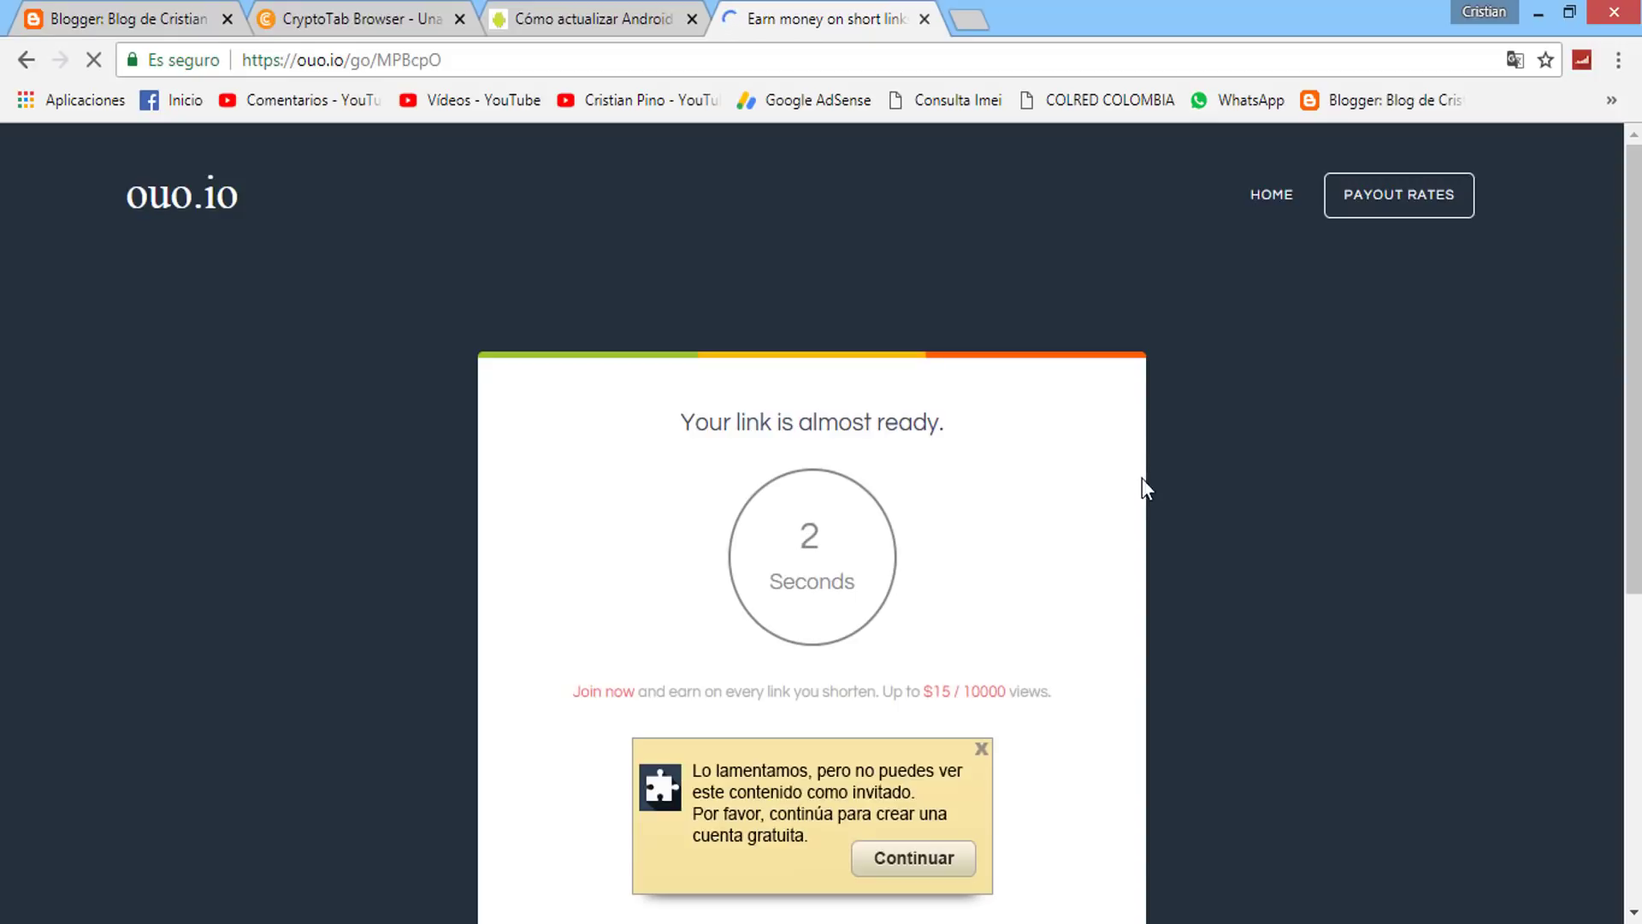
{"action": "scroll", "coordinate": [1056, 775], "scroll_direction": "down", "scroll_amount": 3}
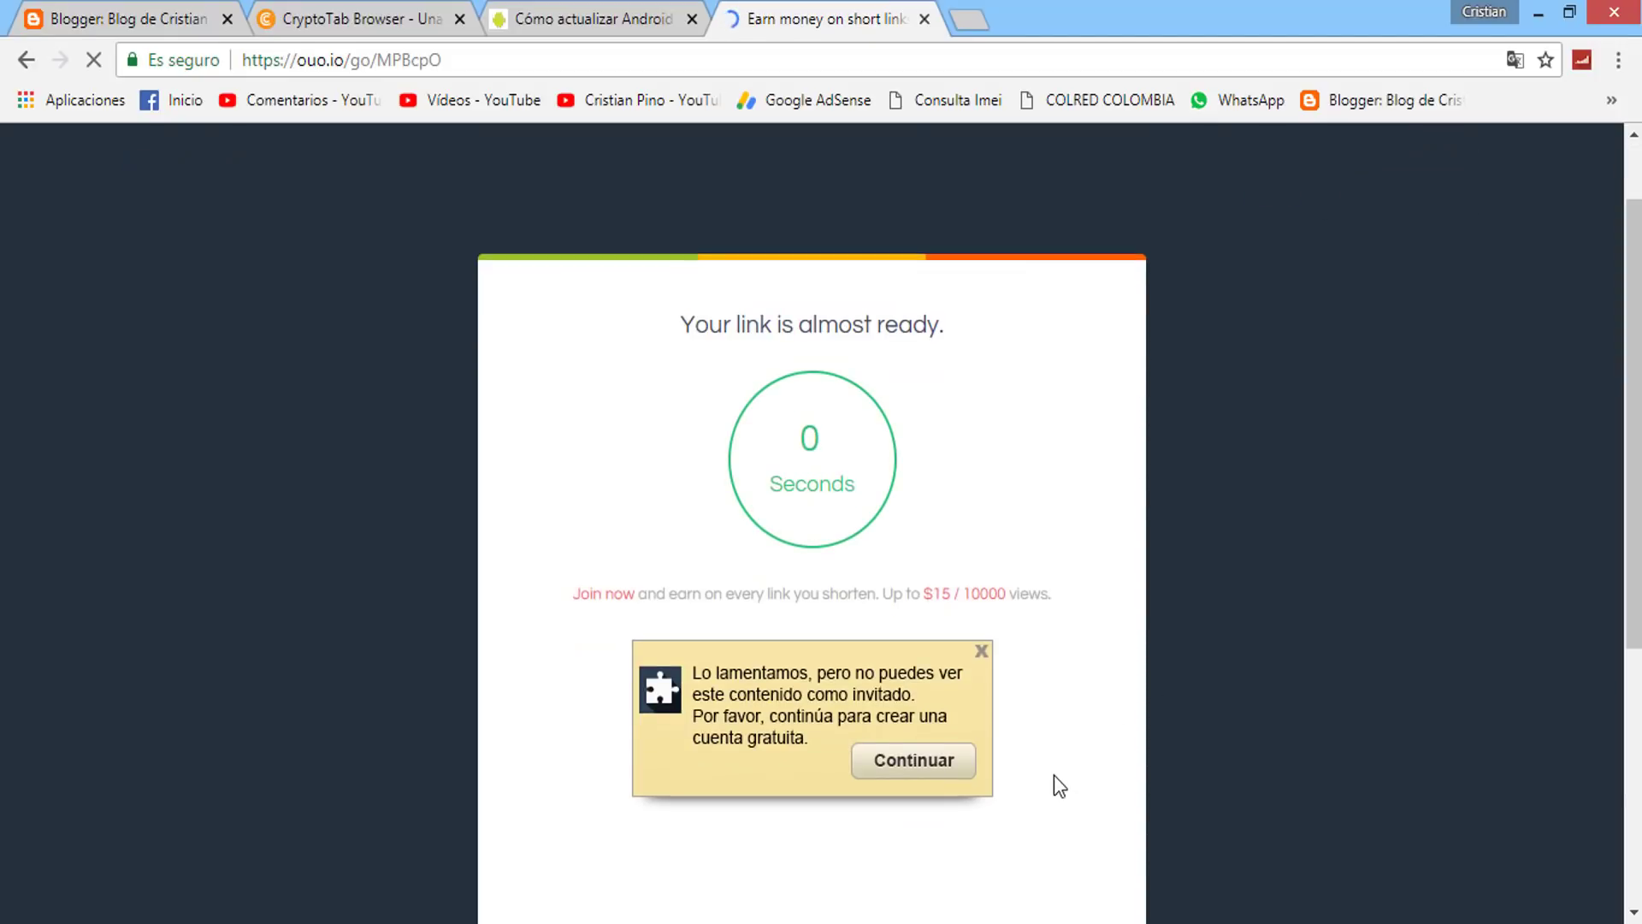
{"action": "scroll", "coordinate": [1054, 762], "scroll_direction": "down", "scroll_amount": 2}
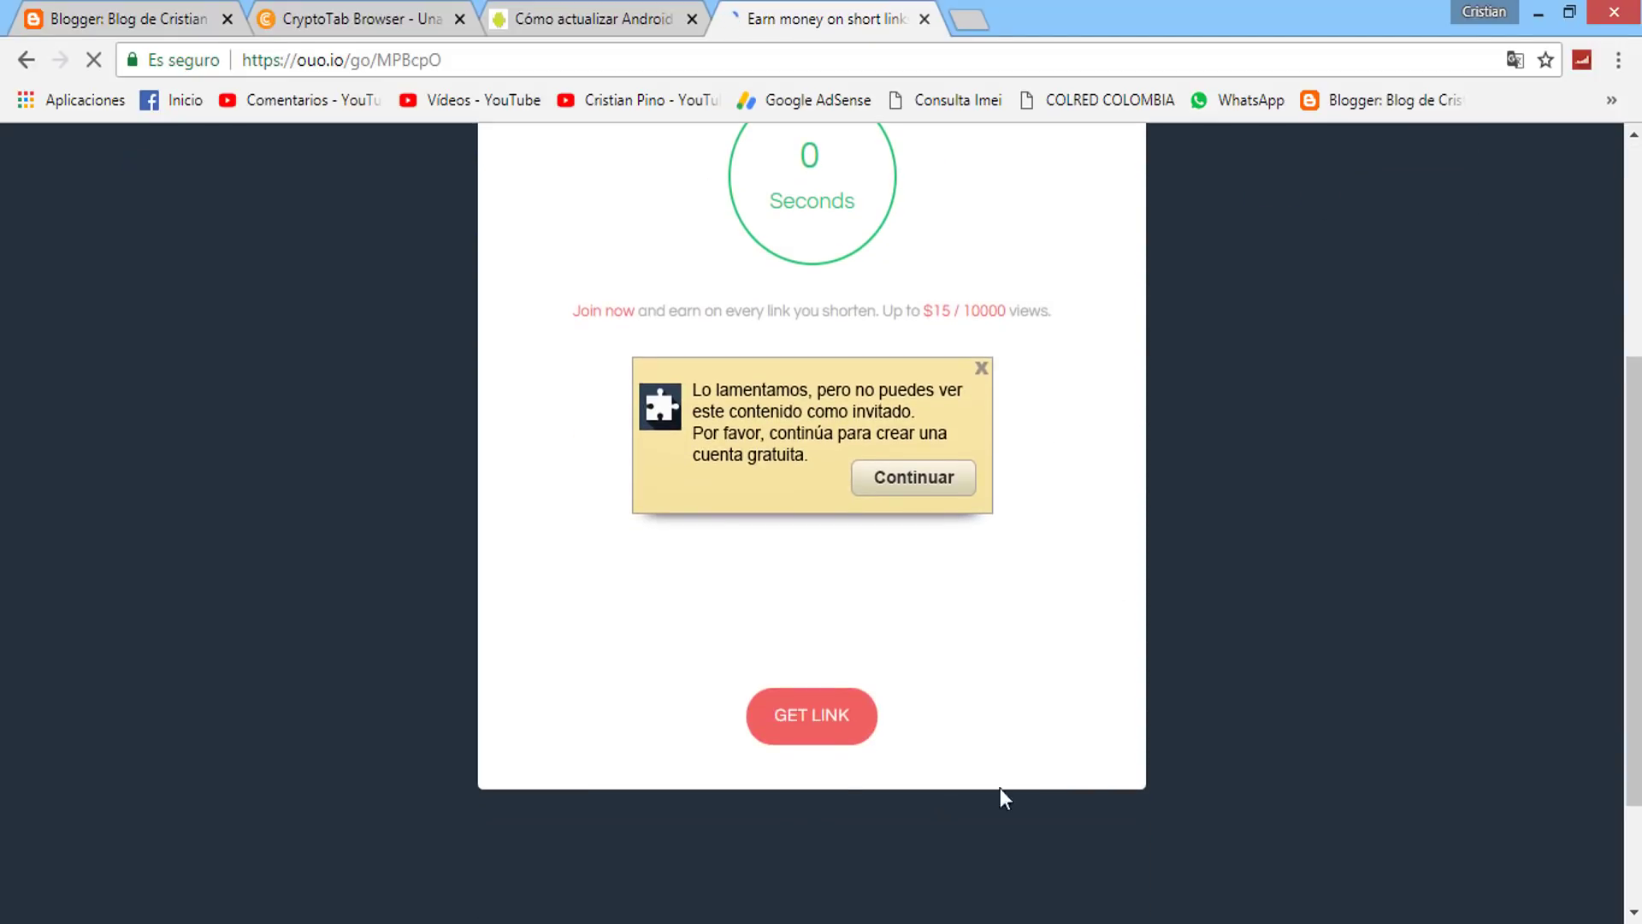
{"action": "left_click", "coordinate": [794, 726]}
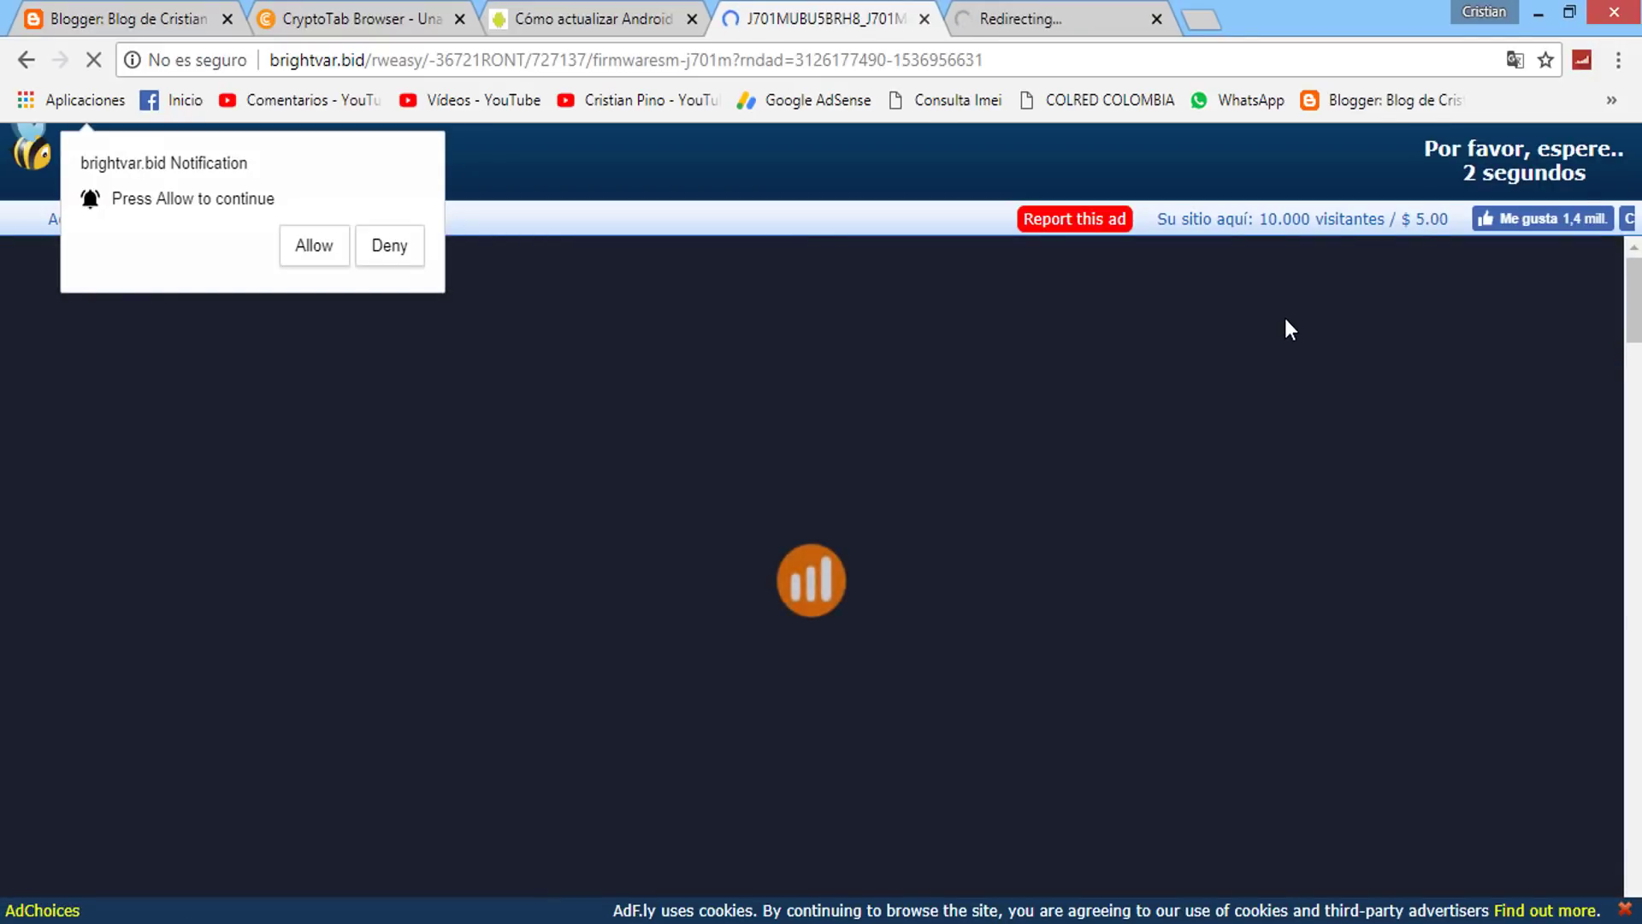
{"action": "mouse_move", "coordinate": [1285, 317]}
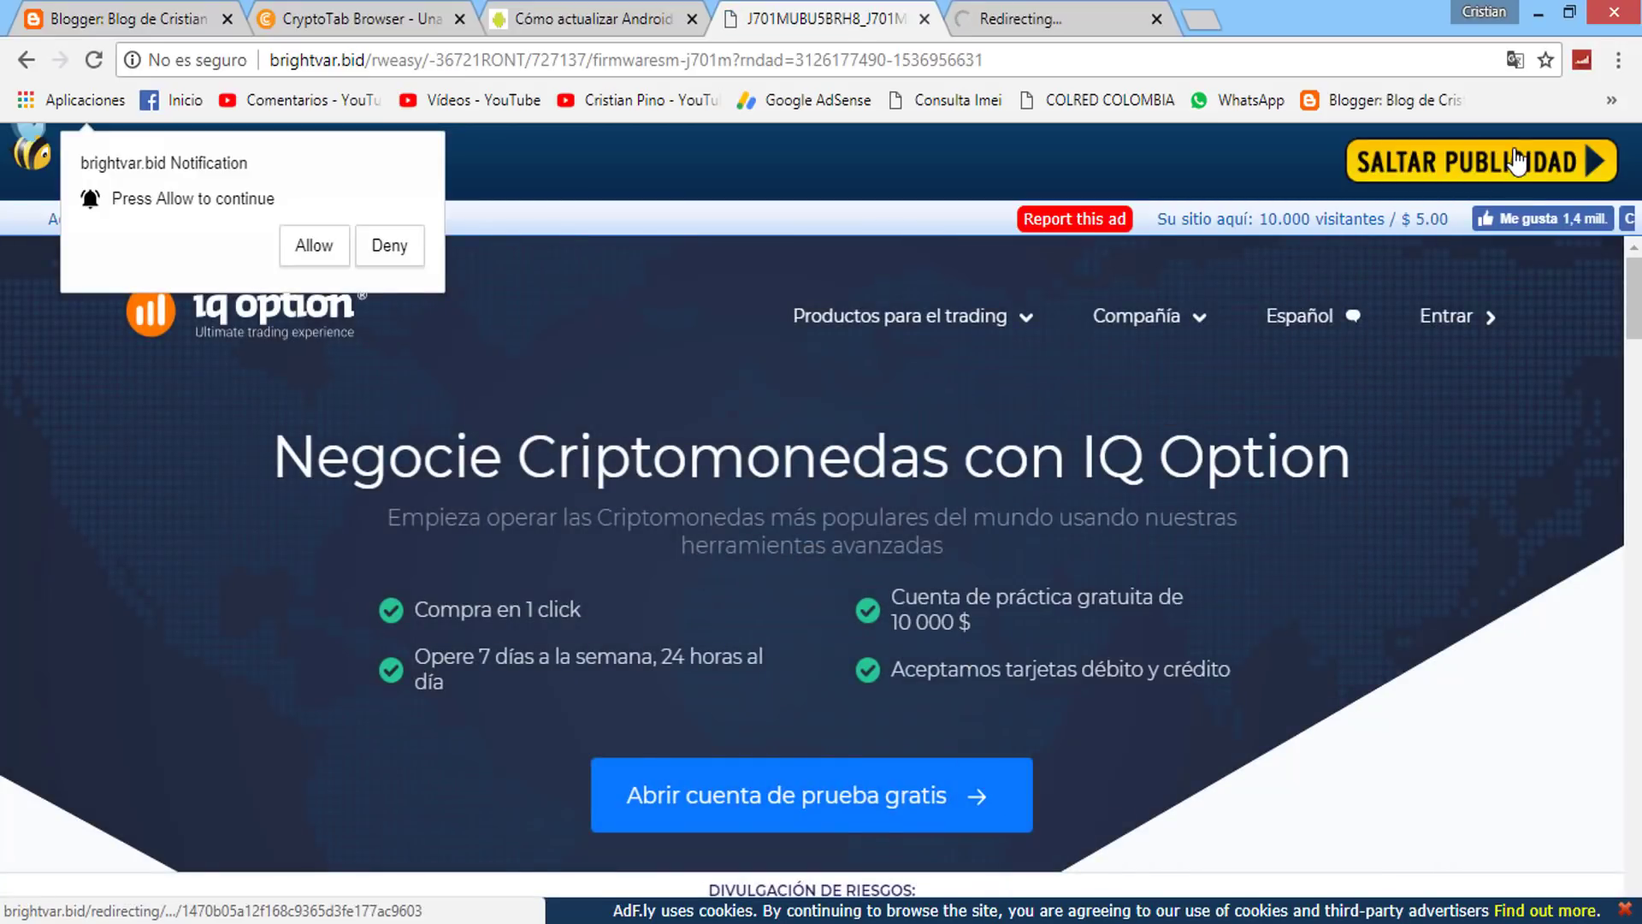
{"action": "left_click", "coordinate": [1514, 161]}
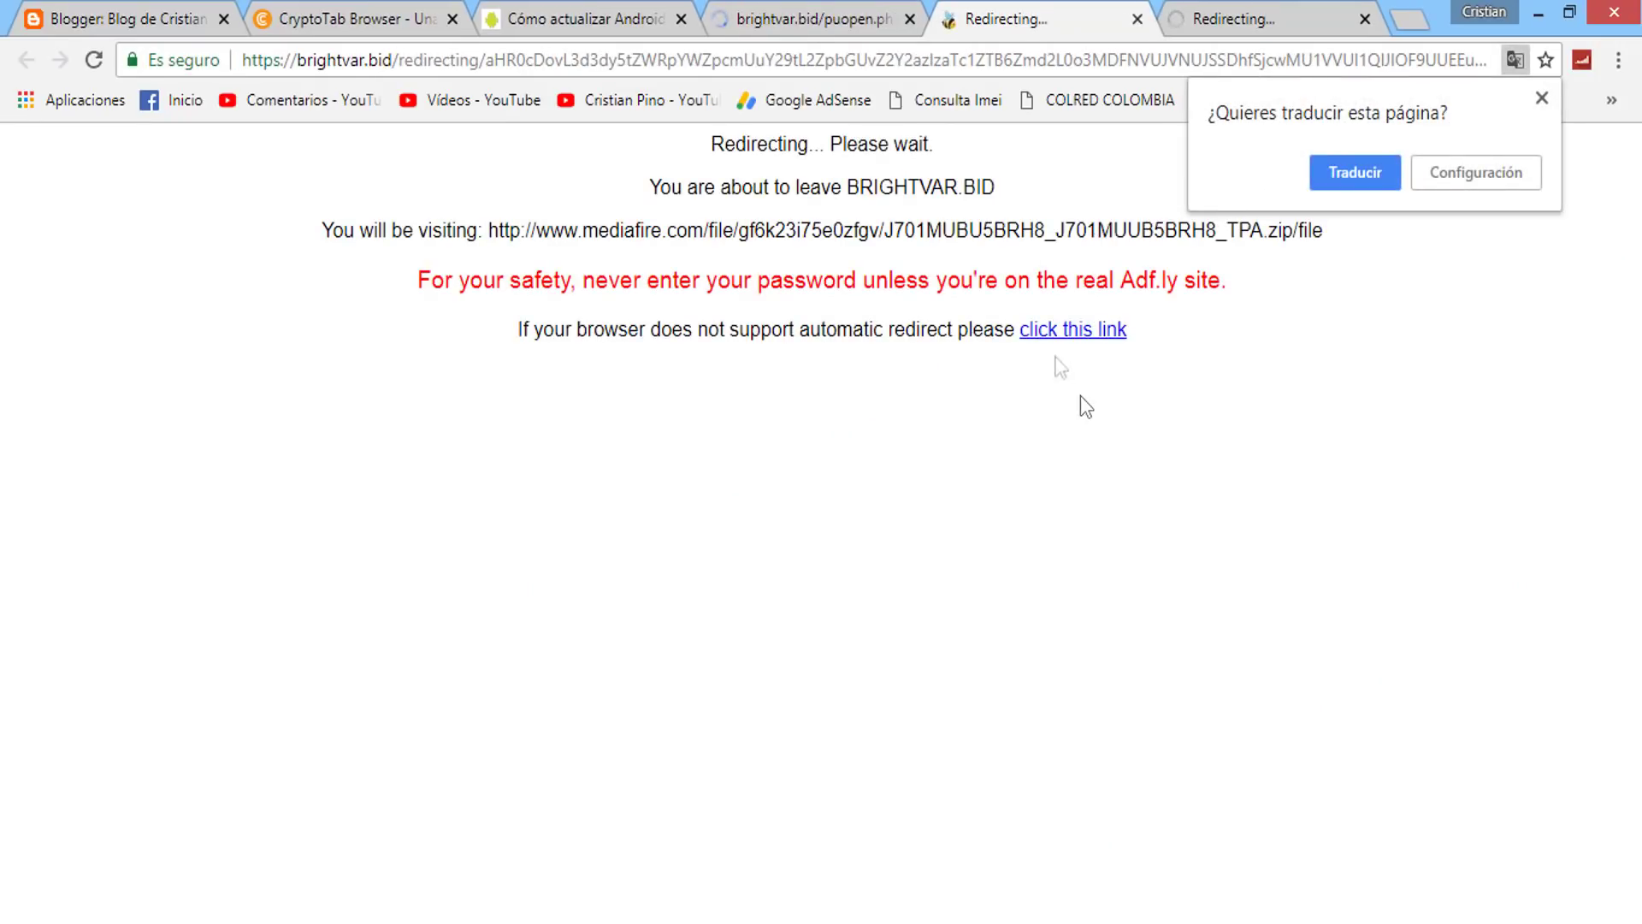
{"action": "left_click", "coordinate": [1126, 330]}
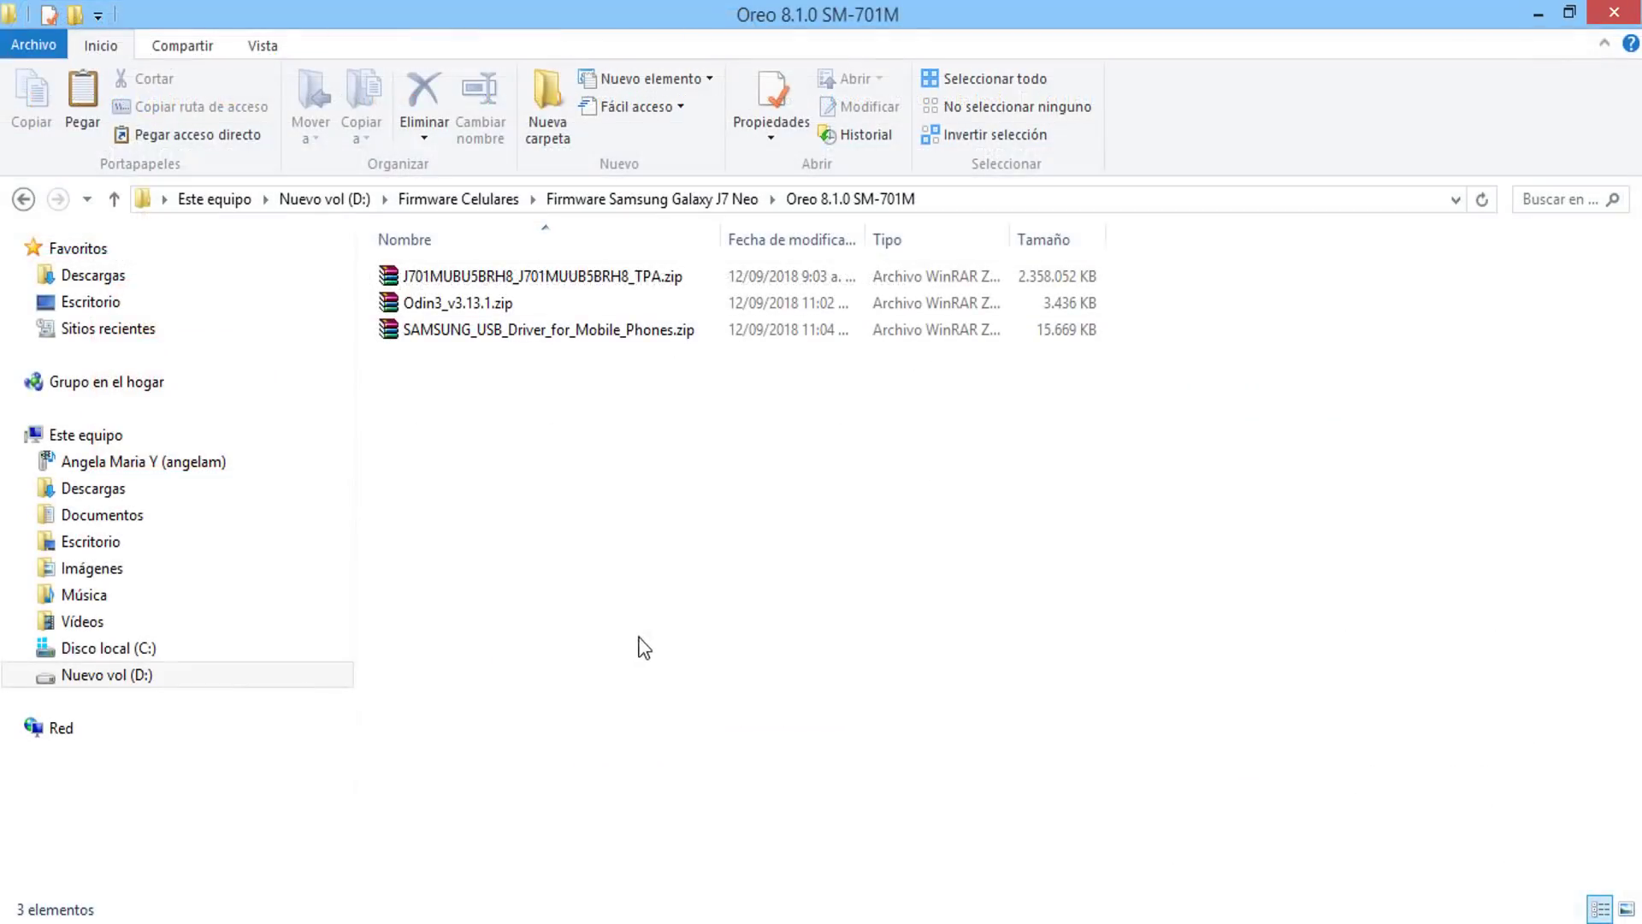
Step: Extract SAMSUNG_USB_Driver_for_Mobile_Phones.zip into its own folder and open that folder
{"action": "right_click", "coordinate": [713, 325]}
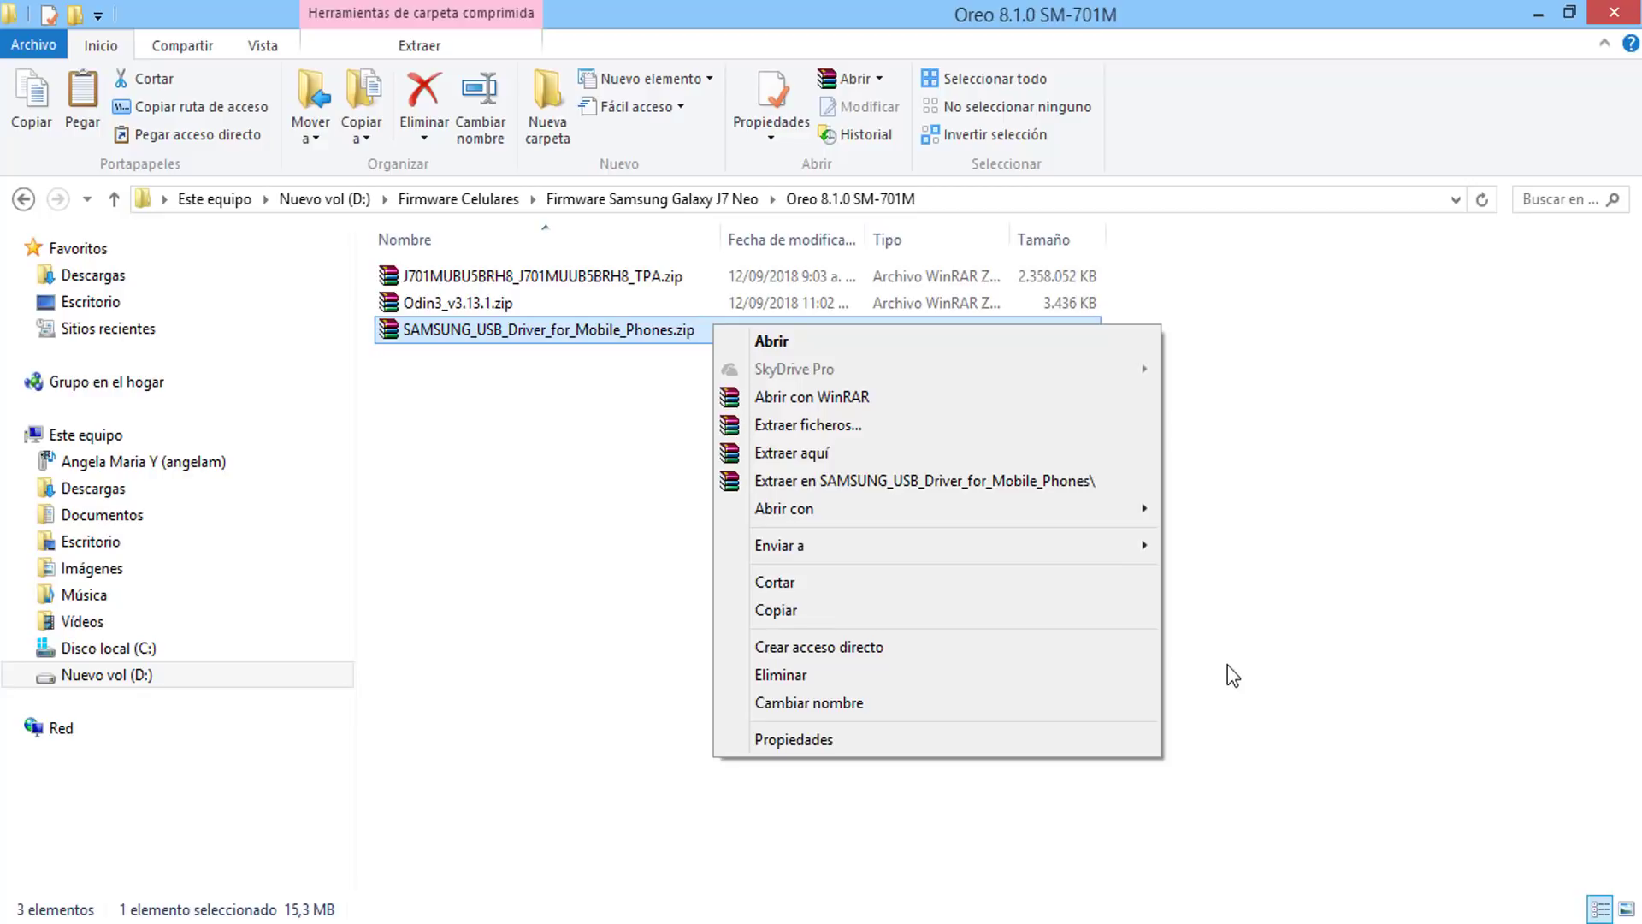
{"action": "left_click", "coordinate": [1144, 482]}
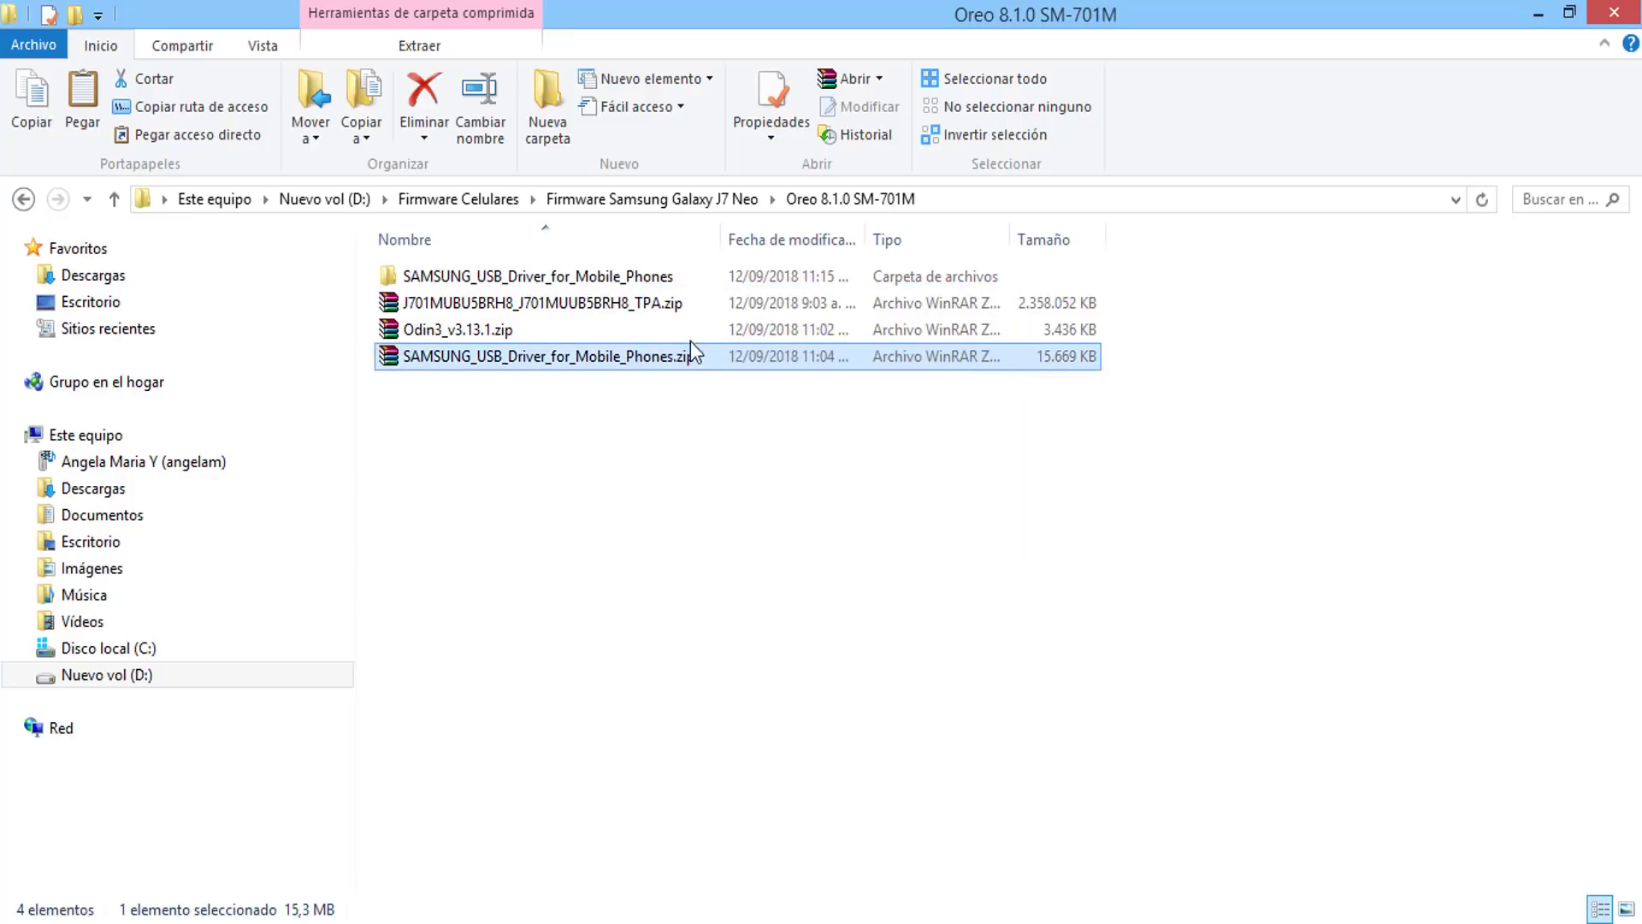
{"action": "double_click", "coordinate": [714, 282]}
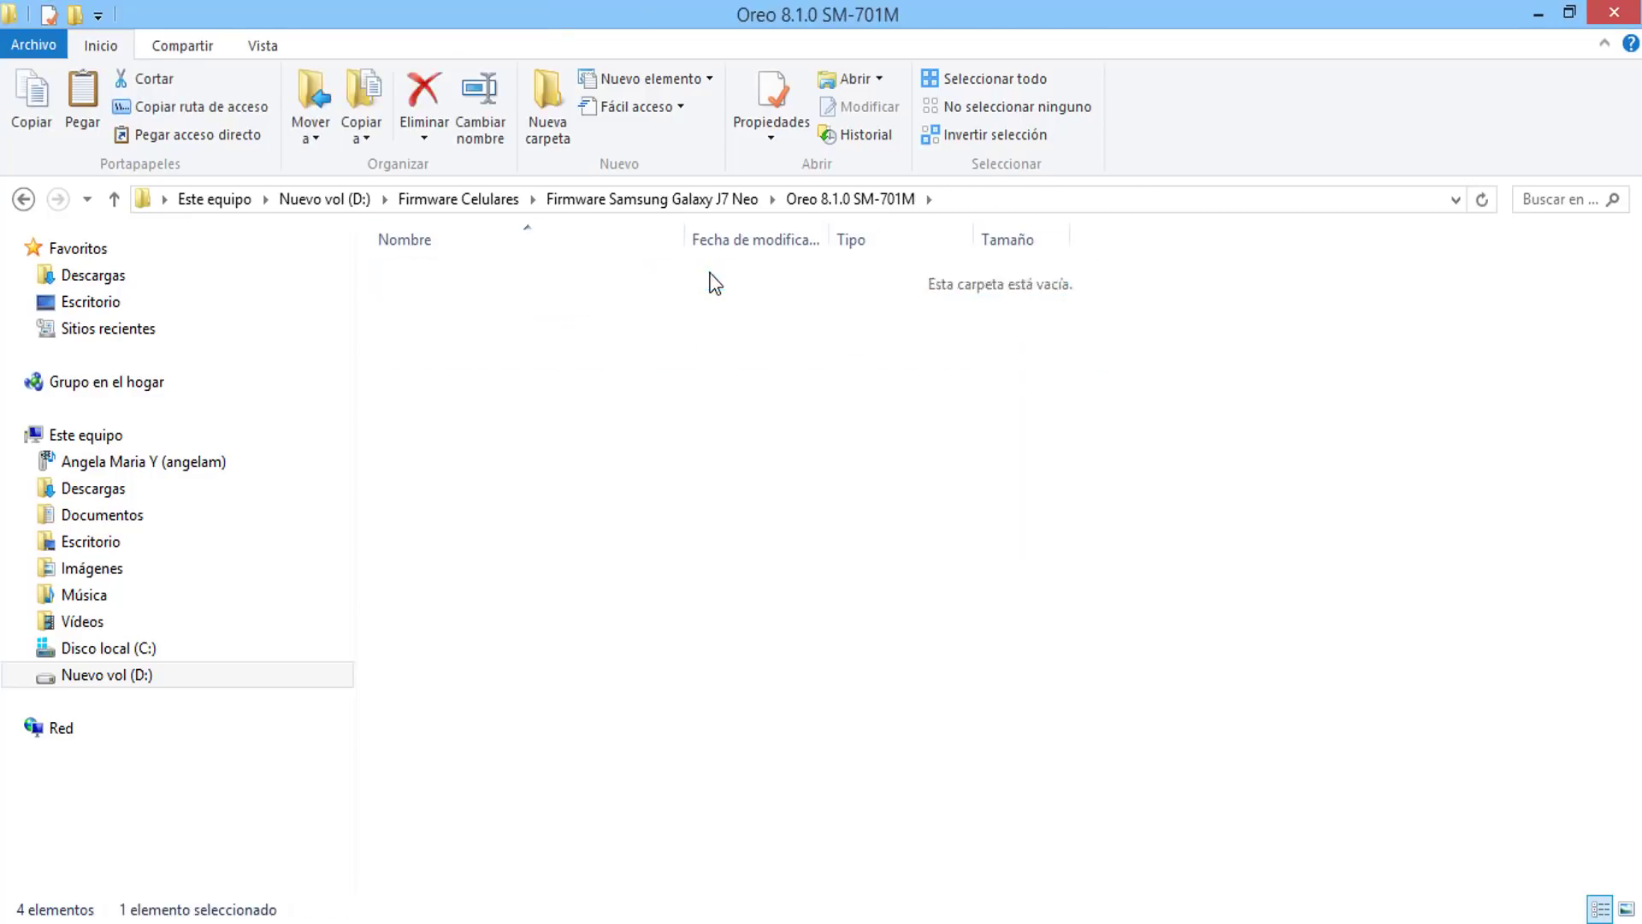
Step: Run SAMSUNG_USB_Driver_for_Mobile_Phones.exe as administrator
{"action": "right_click", "coordinate": [681, 267]}
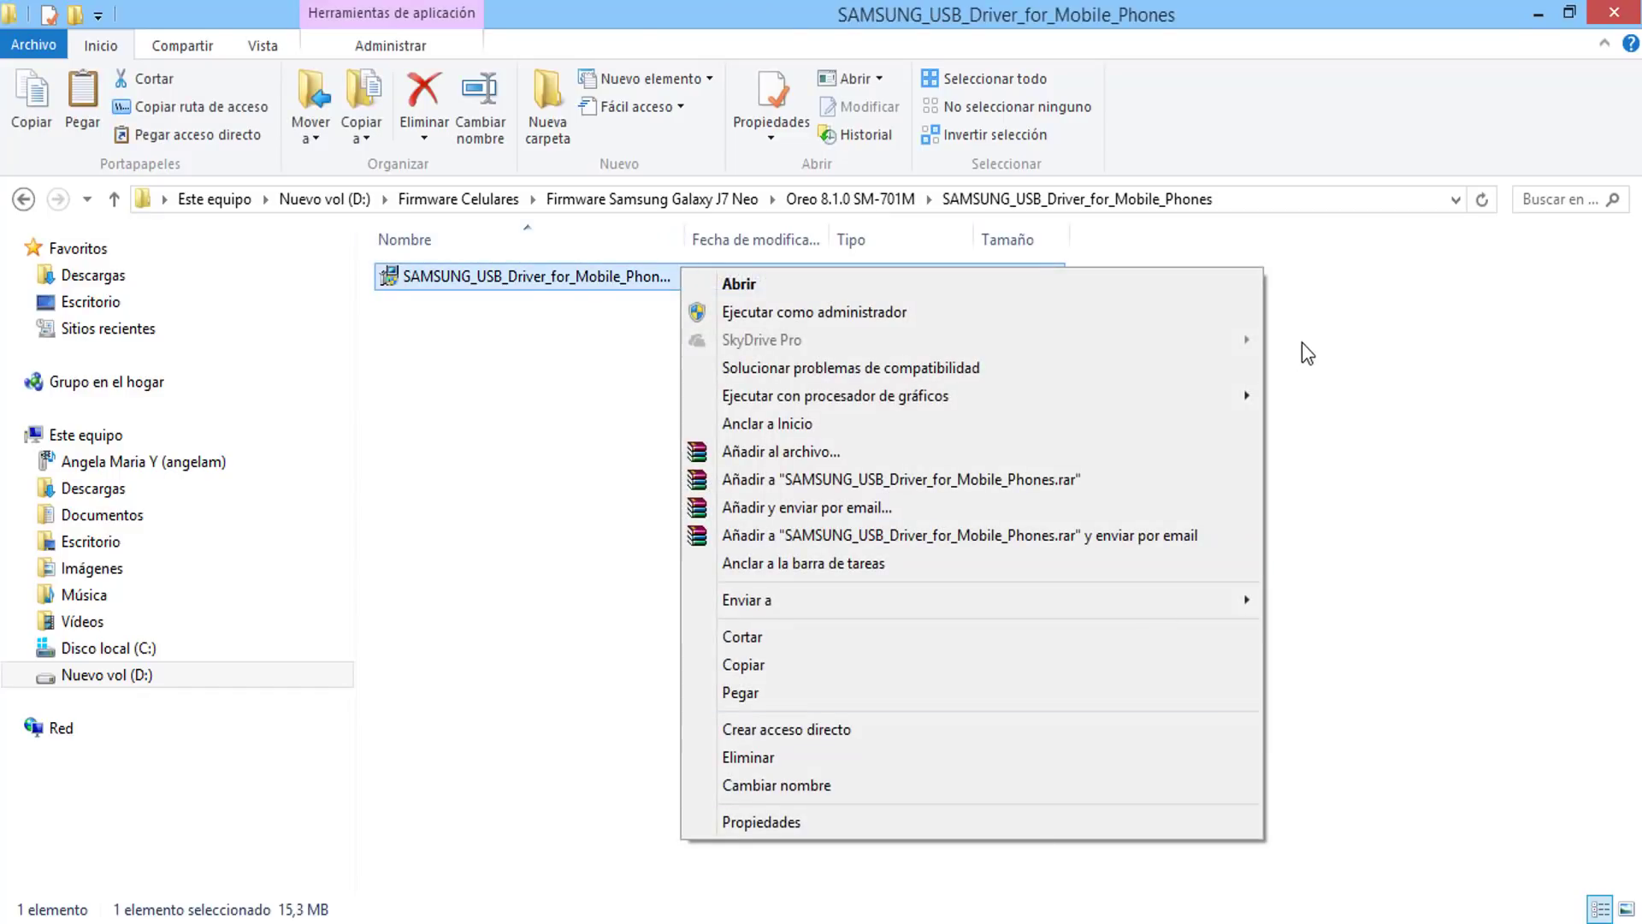
{"action": "left_click", "coordinate": [1240, 312]}
{"action": "left_click", "coordinate": [1240, 312]}
{"action": "double_click", "coordinate": [684, 245]}
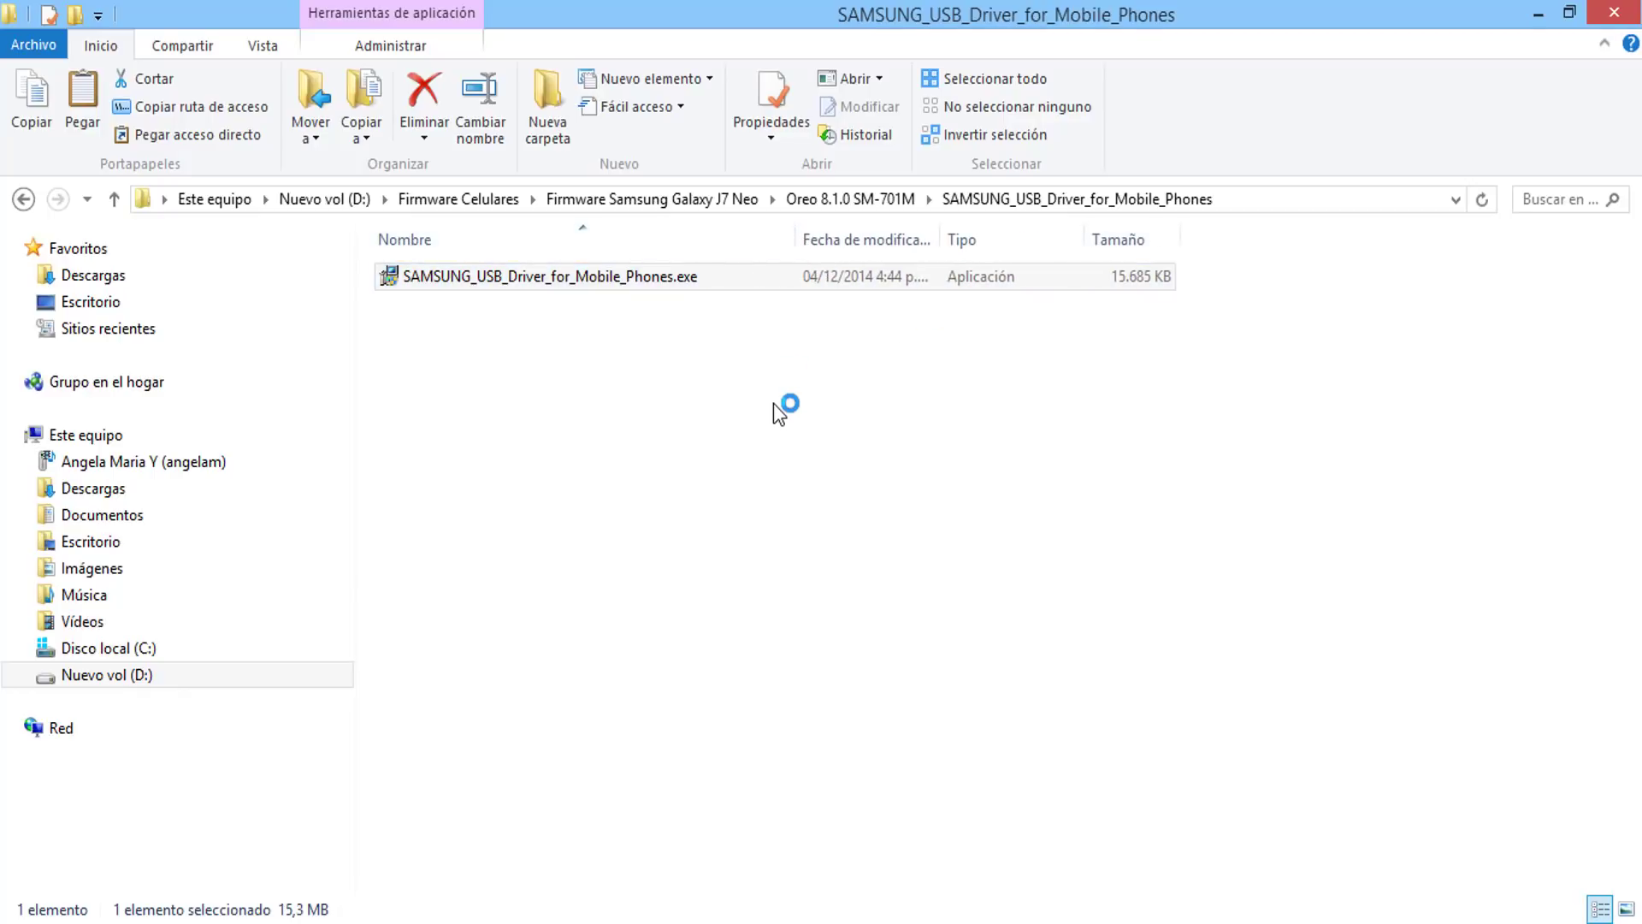
{"action": "left_click", "coordinate": [782, 432]}
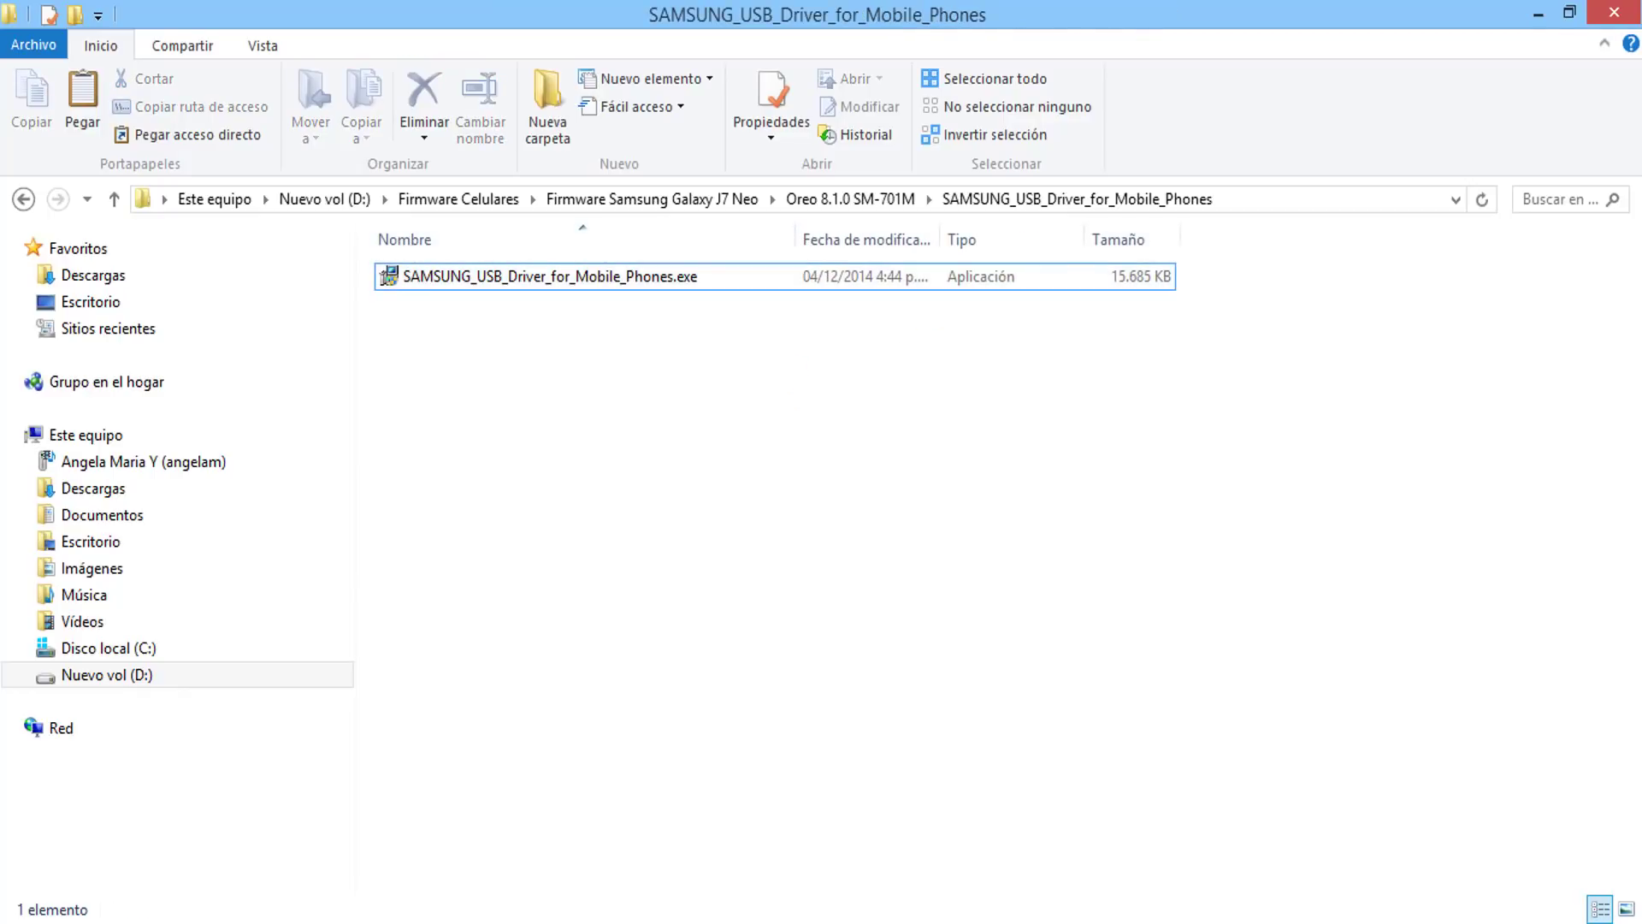
{"action": "left_click", "coordinate": [976, 558]}
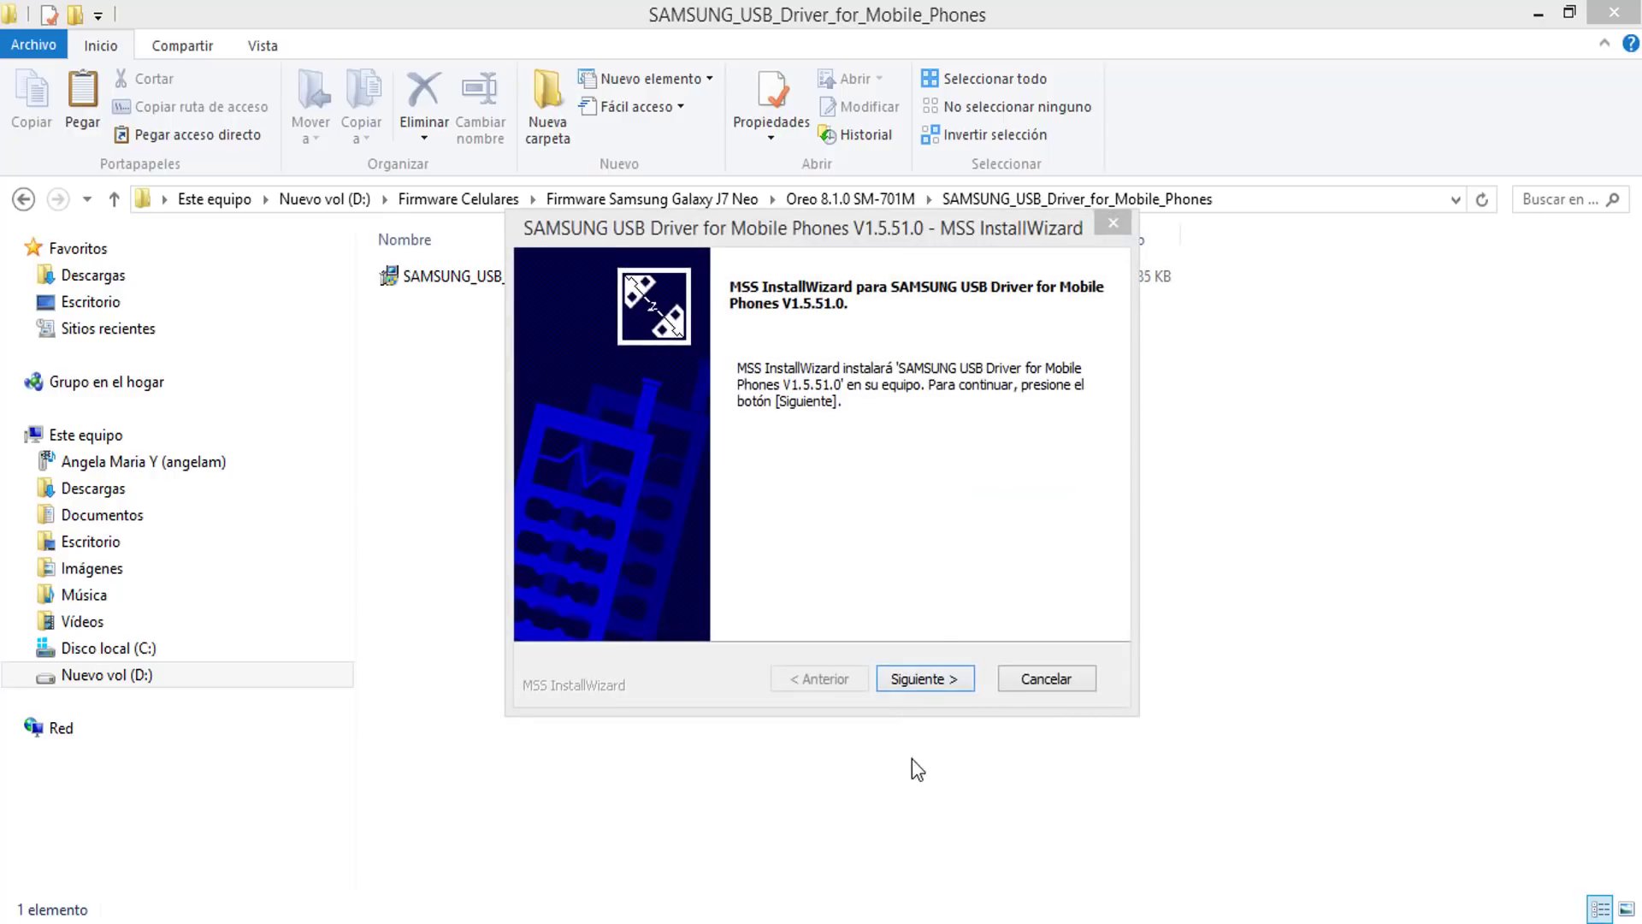
Step: Install the Samsung USB driver with Spanish as language, Spain as region and the default location, and finish the wizard
{"action": "left_click", "coordinate": [967, 671]}
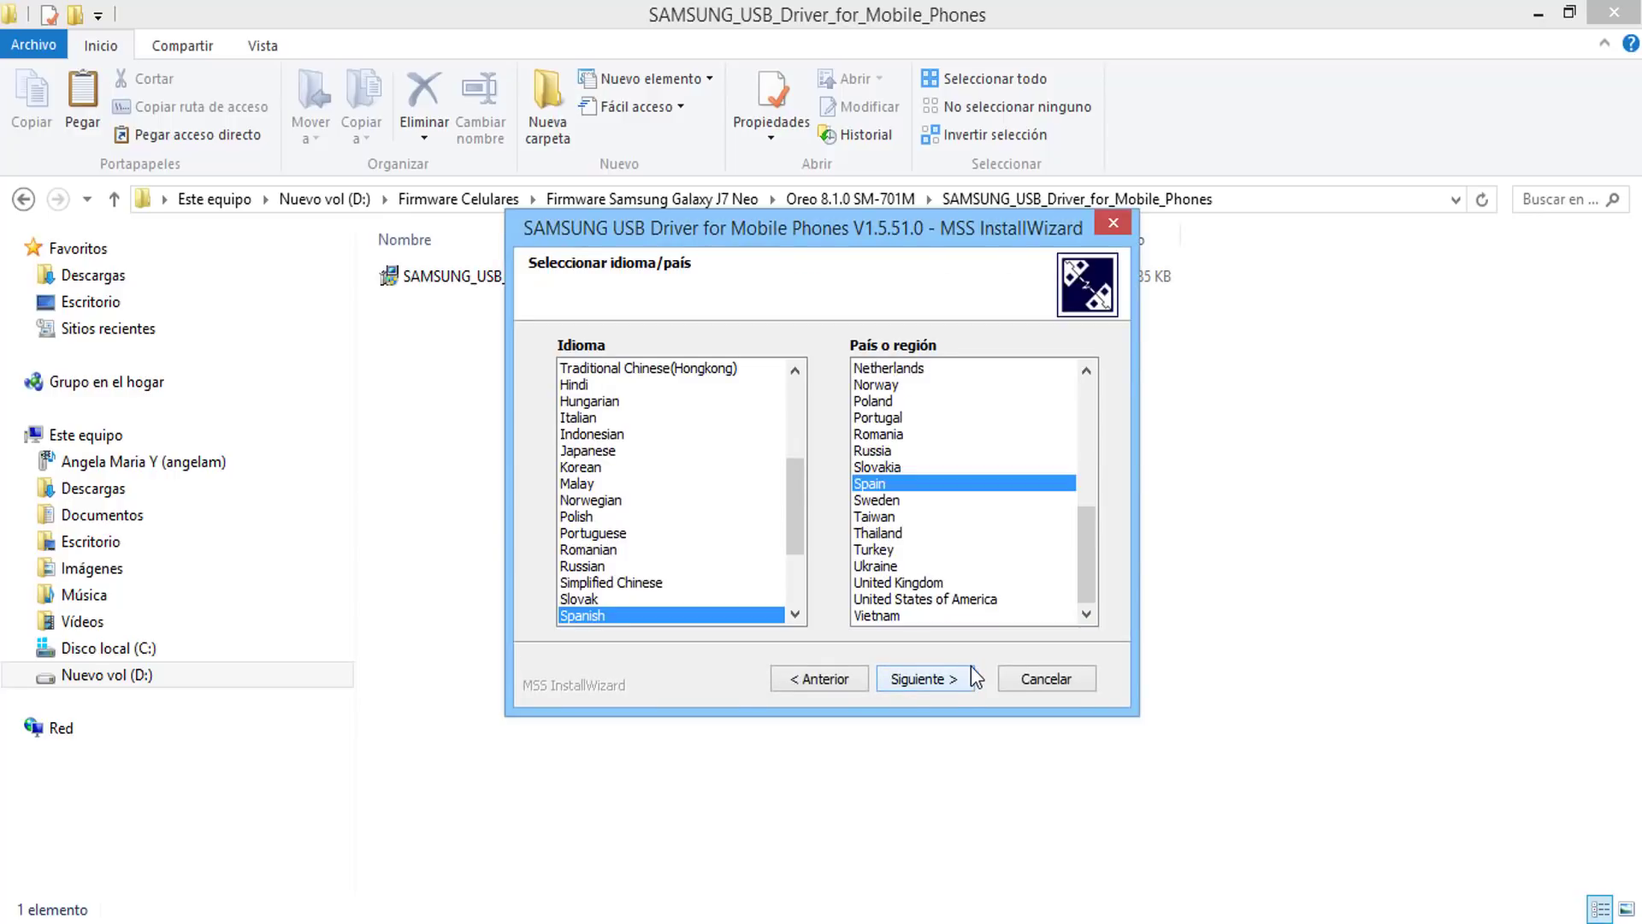
{"action": "left_click", "coordinate": [972, 670]}
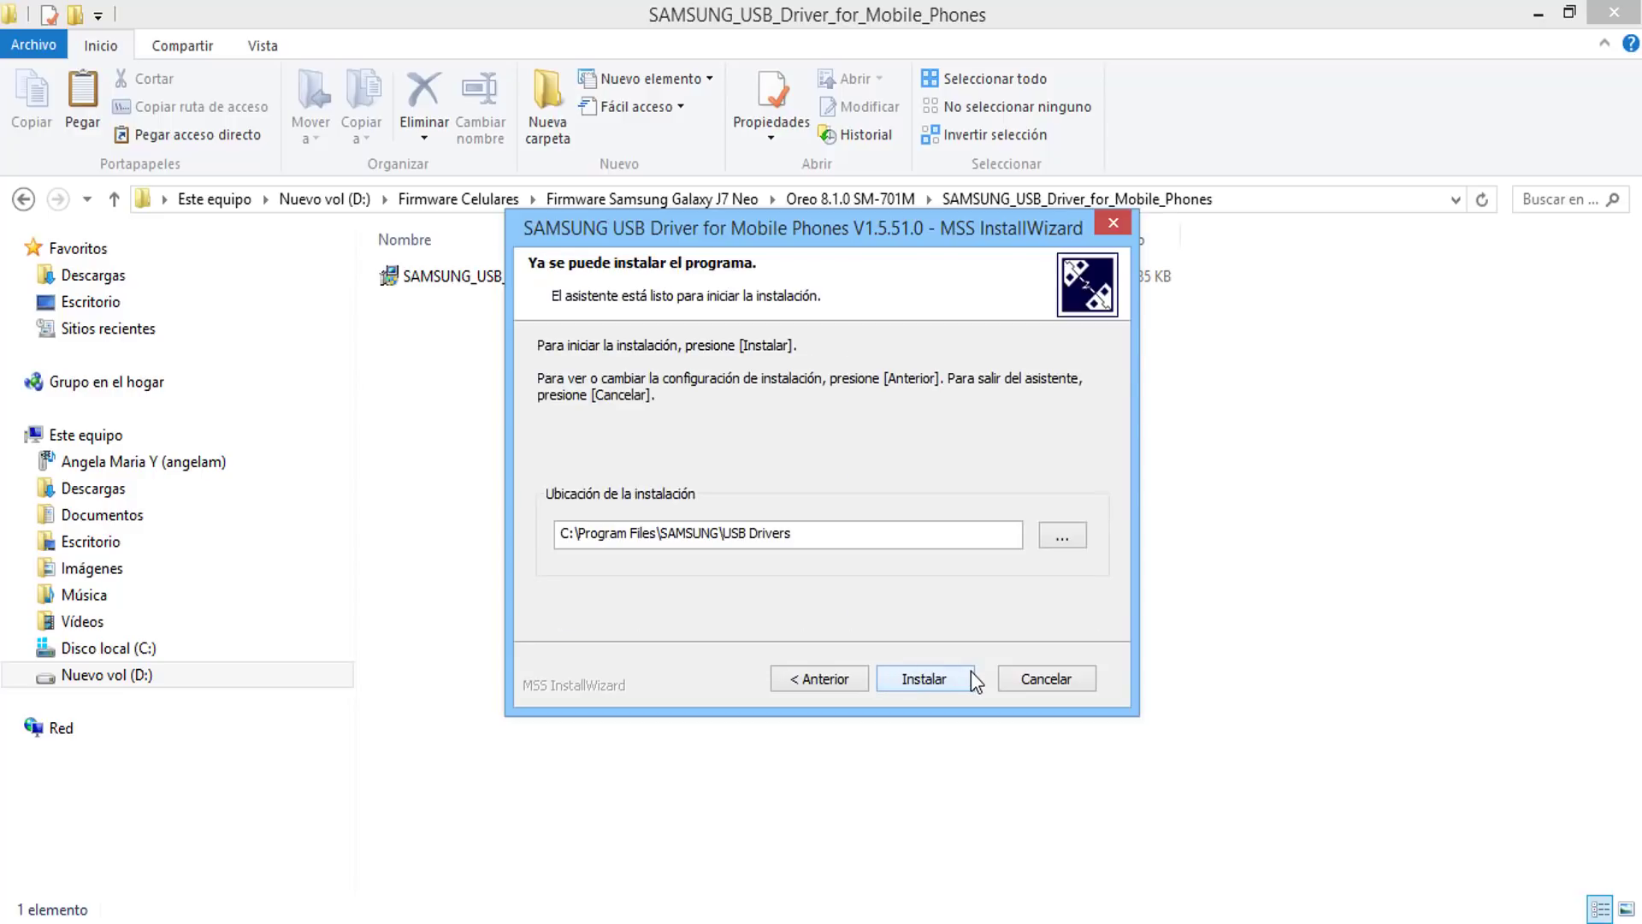
{"action": "left_click", "coordinate": [972, 669]}
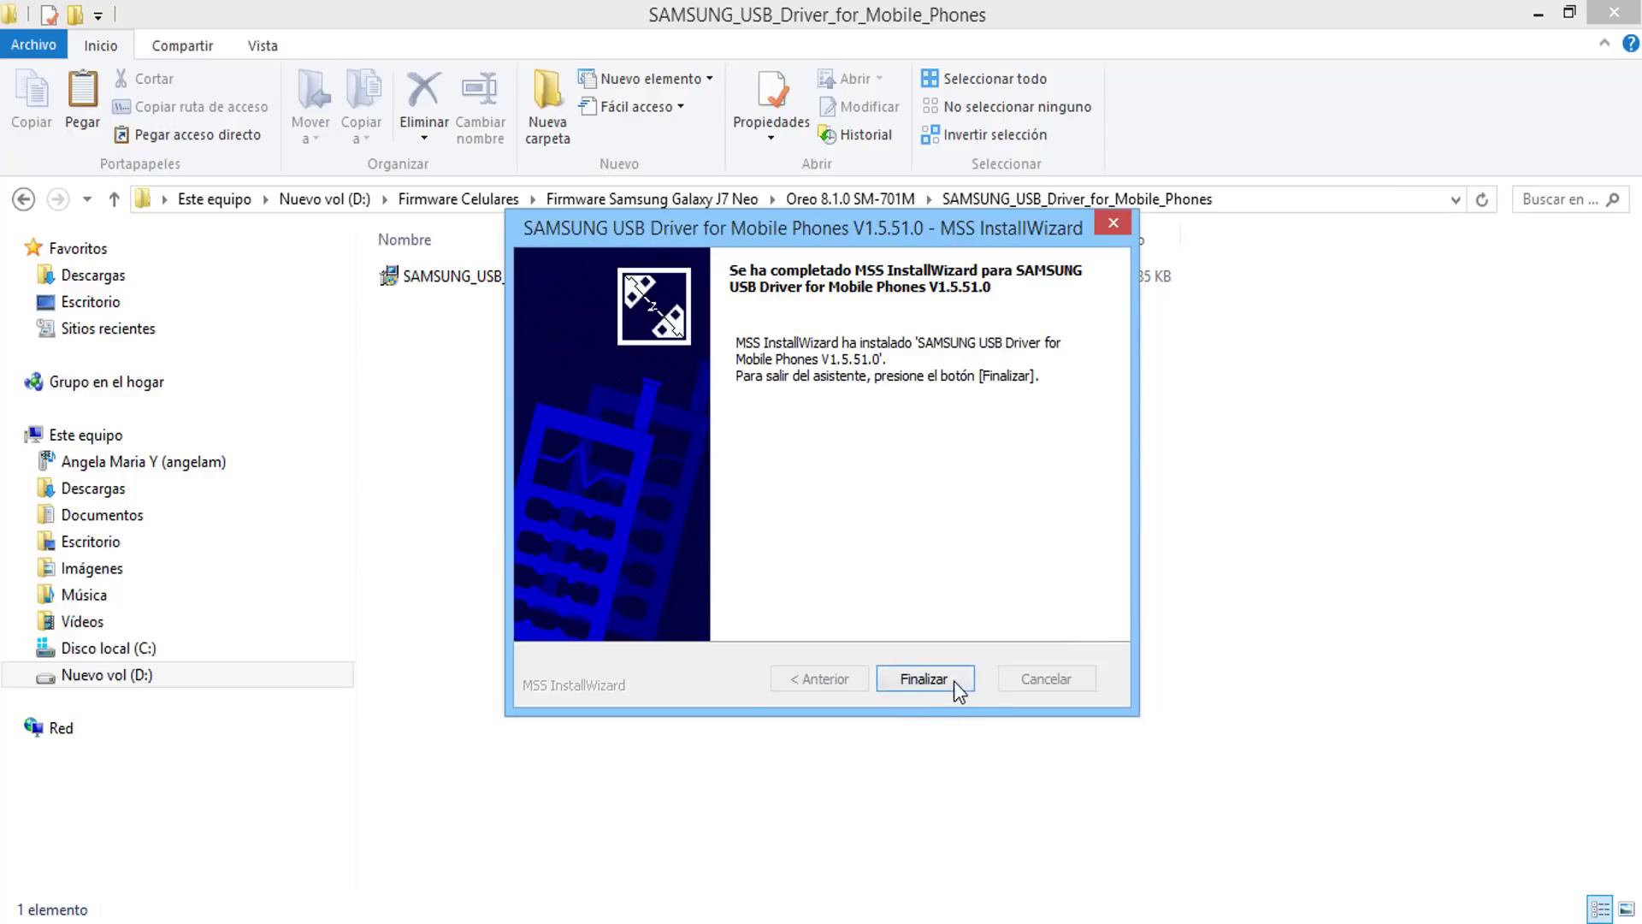
{"action": "left_click", "coordinate": [970, 675]}
Step: Return to the Oreo 8.1.0 SM-701M folder and extract Odin3_v3.13.1.zip into its own folder
{"action": "left_click", "coordinate": [115, 198]}
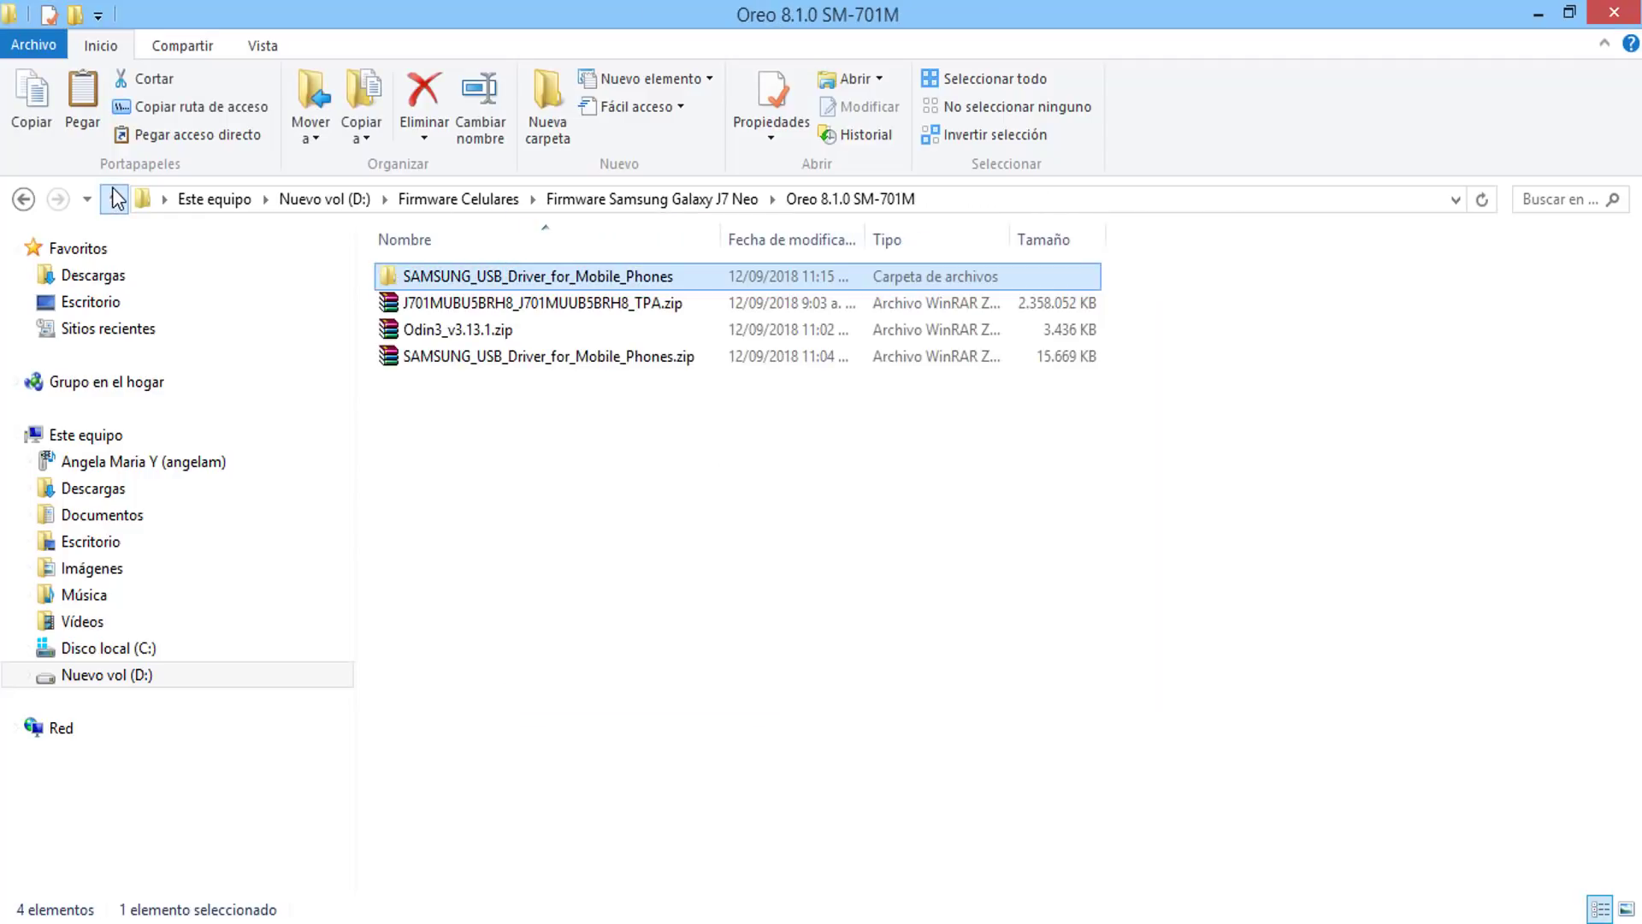
{"action": "left_click", "coordinate": [632, 493]}
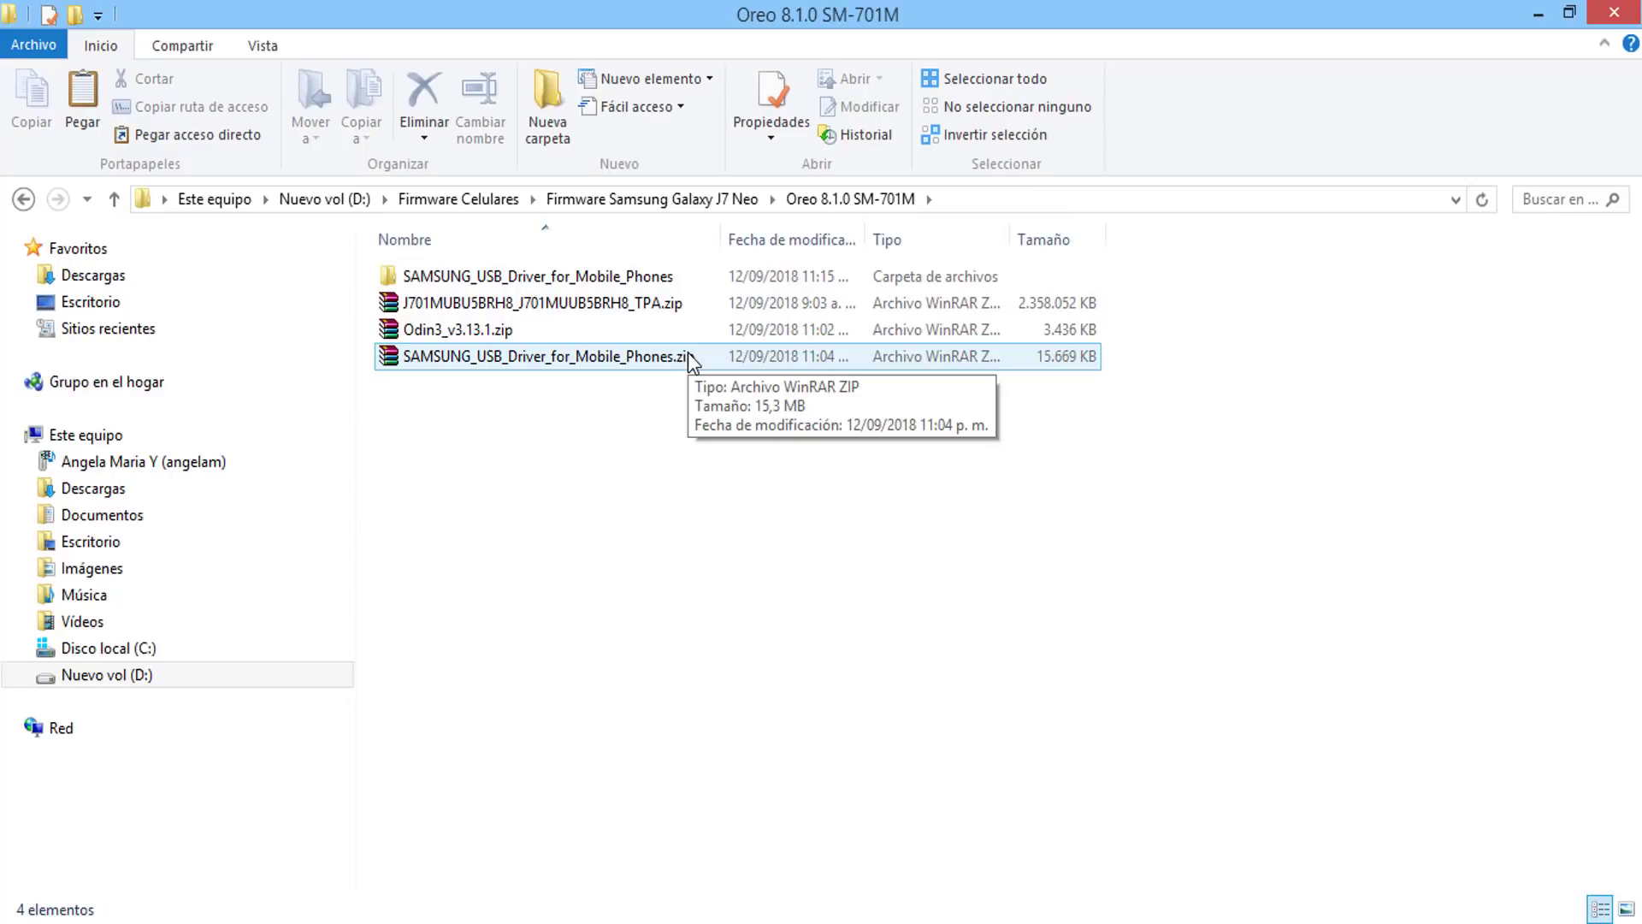
{"action": "right_click", "coordinate": [697, 326]}
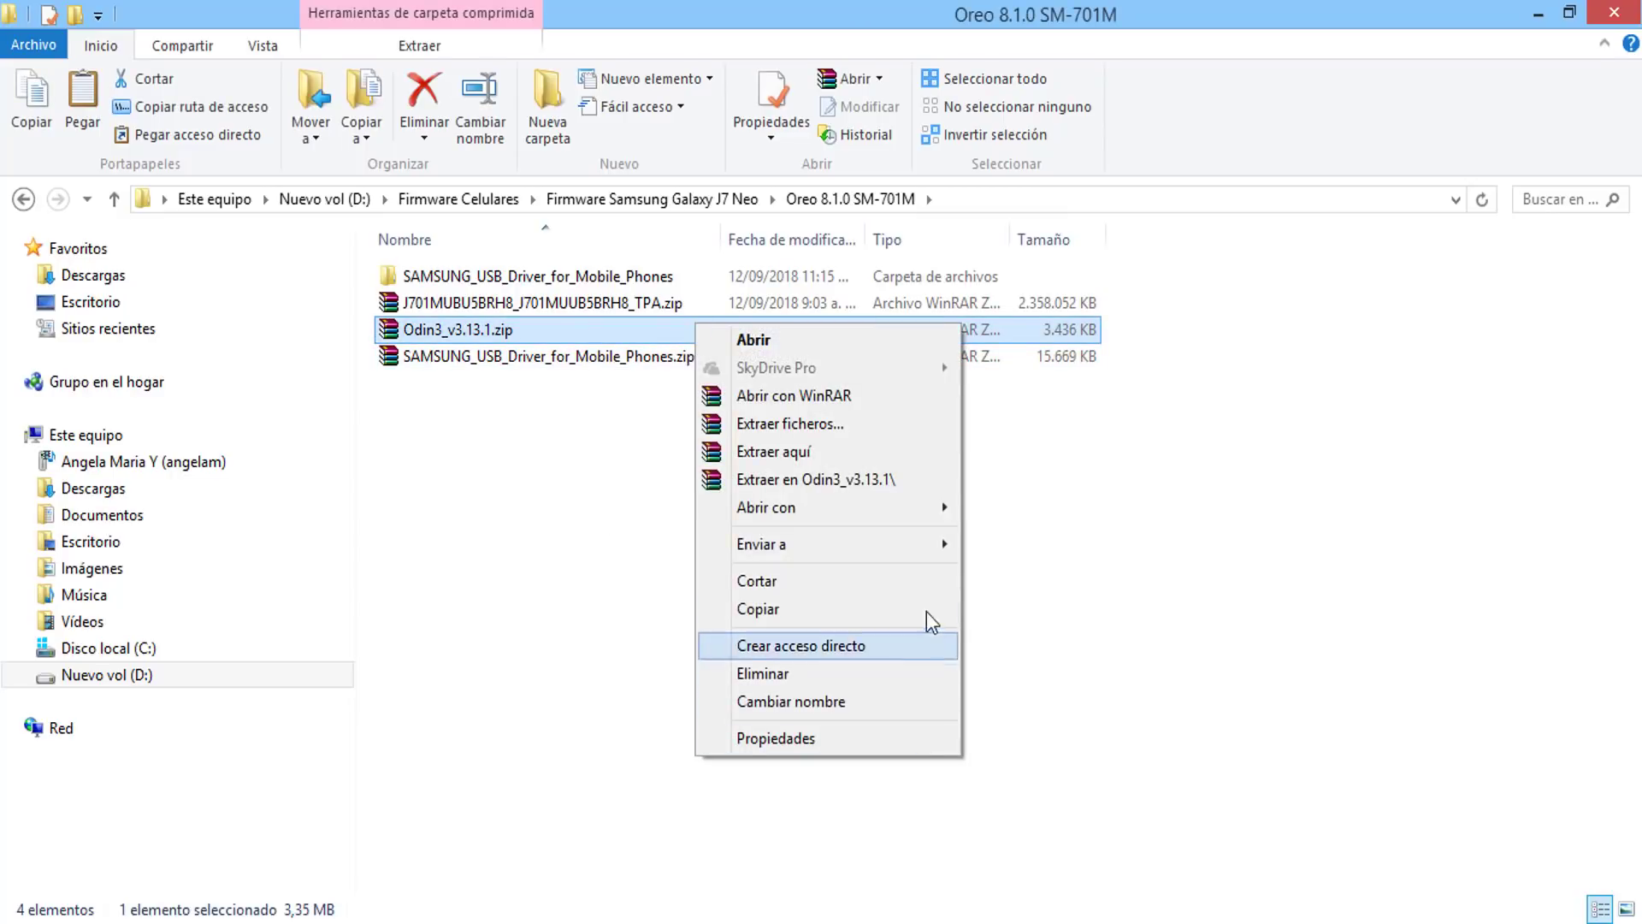
{"action": "left_click", "coordinate": [949, 479]}
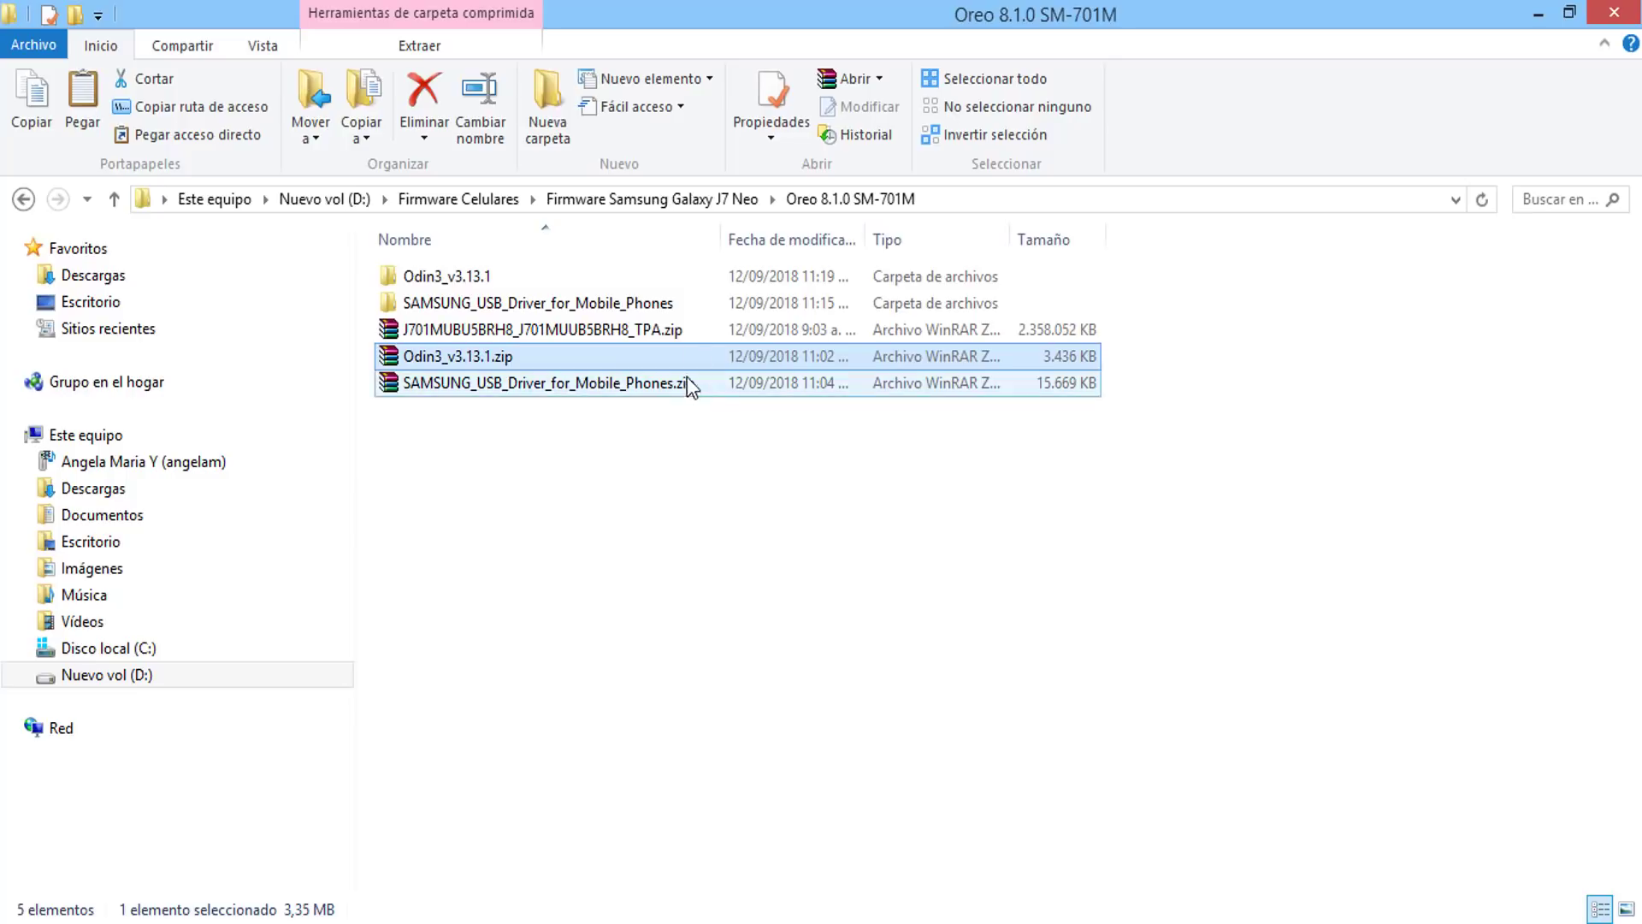
Step: Extract the firmware archive J701MUBU5BRH8_J701MUUB5BRH8_TPA.zip into its own folder
{"action": "left_click", "coordinate": [708, 330]}
{"action": "right_click", "coordinate": [703, 330]}
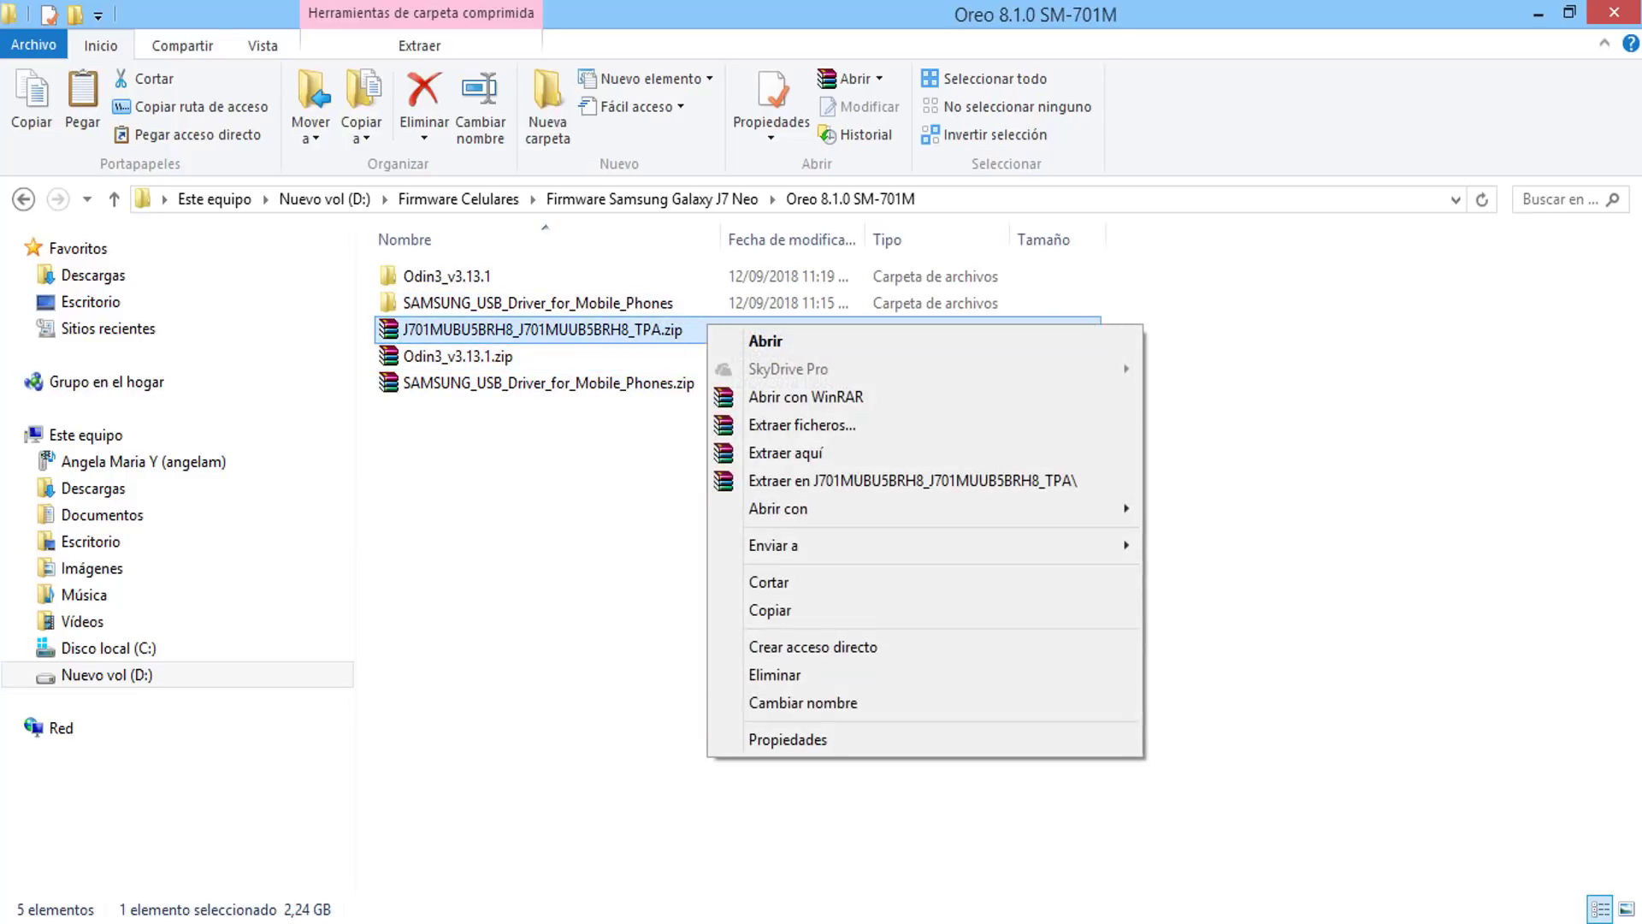
{"action": "left_click", "coordinate": [1136, 481]}
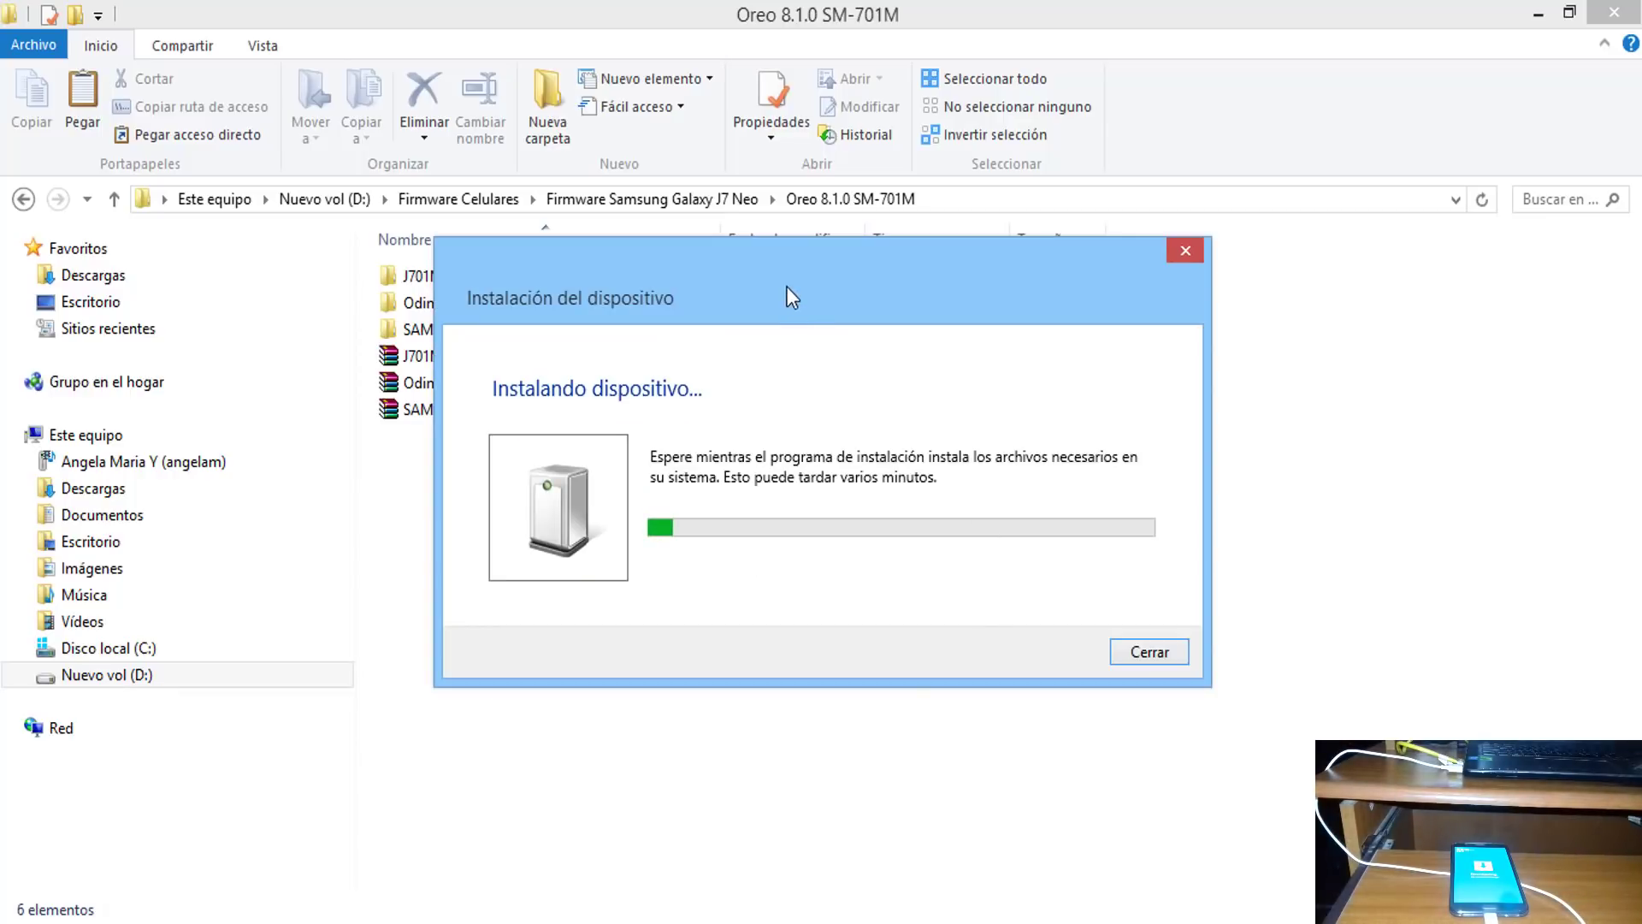
Step: Launch Odin3 v3.13.1.exe as administrator from the inner Odin3_v3.13.1 folder and accept the startup notice
{"action": "left_click_drag", "start_coordinate": [766, 267], "coordinate": [1059, 472]}
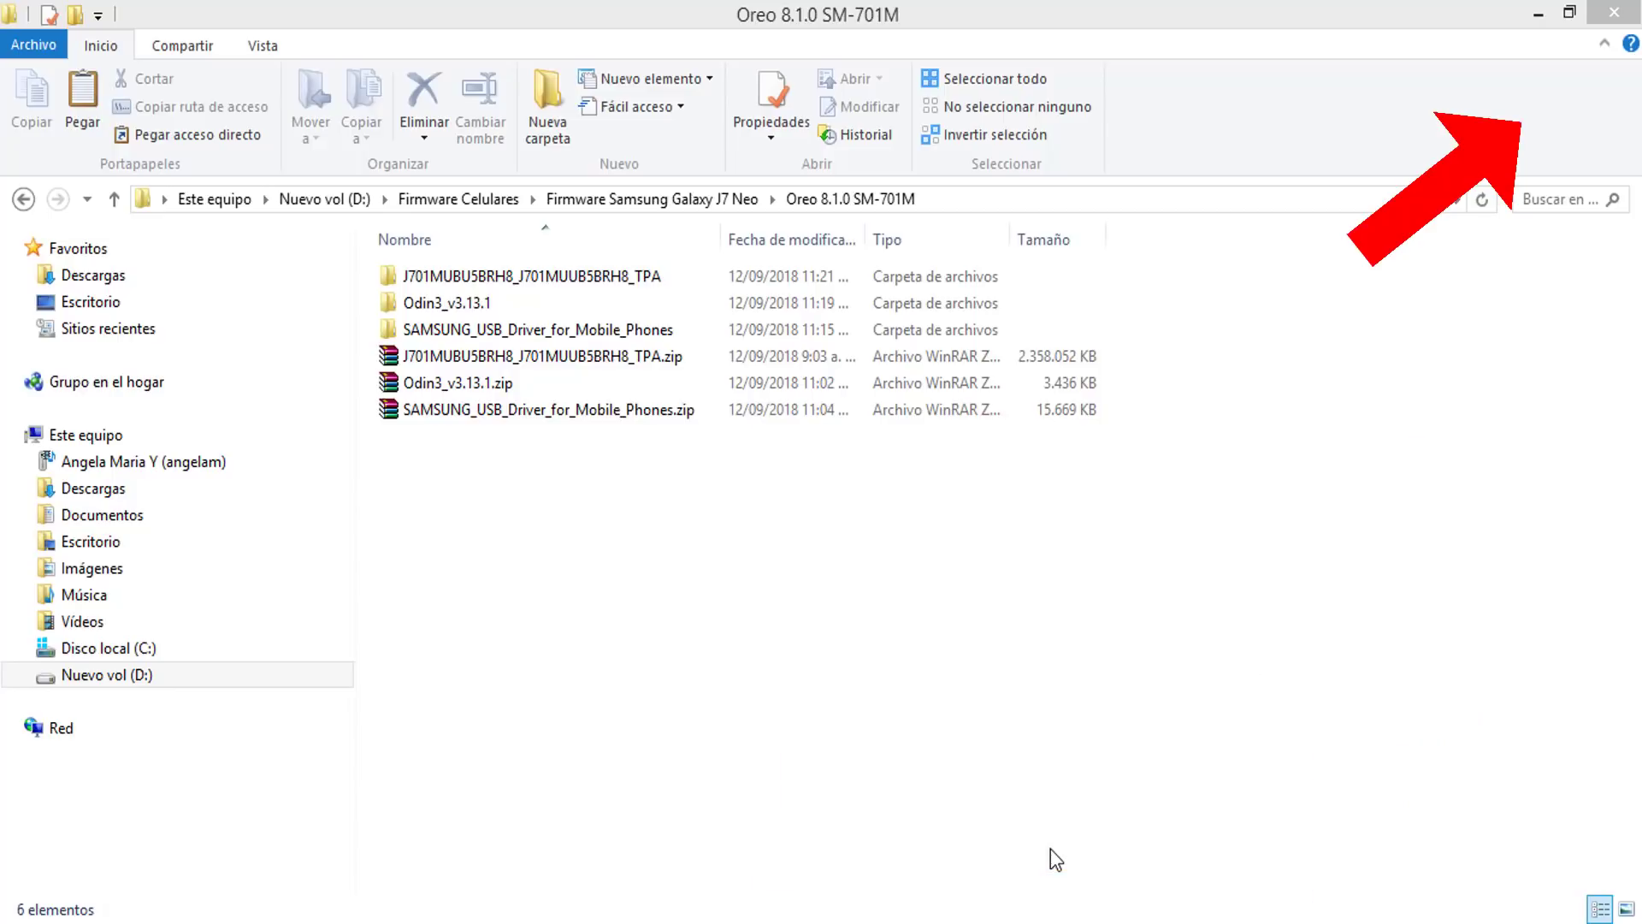
{"action": "double_click", "coordinate": [708, 294]}
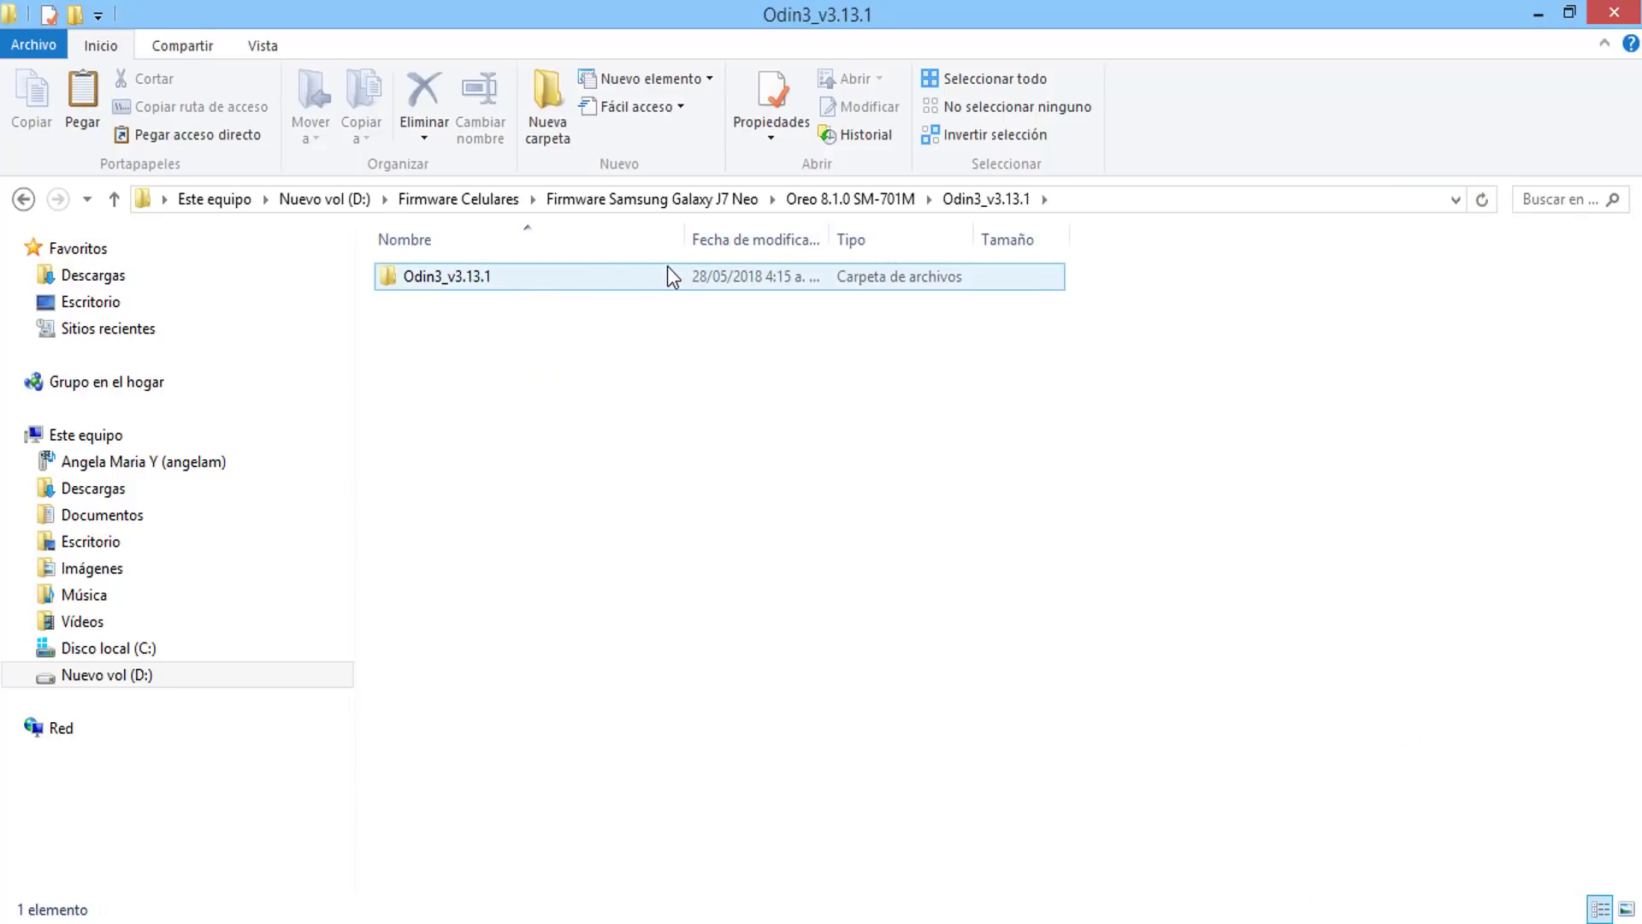
{"action": "double_click", "coordinate": [668, 272]}
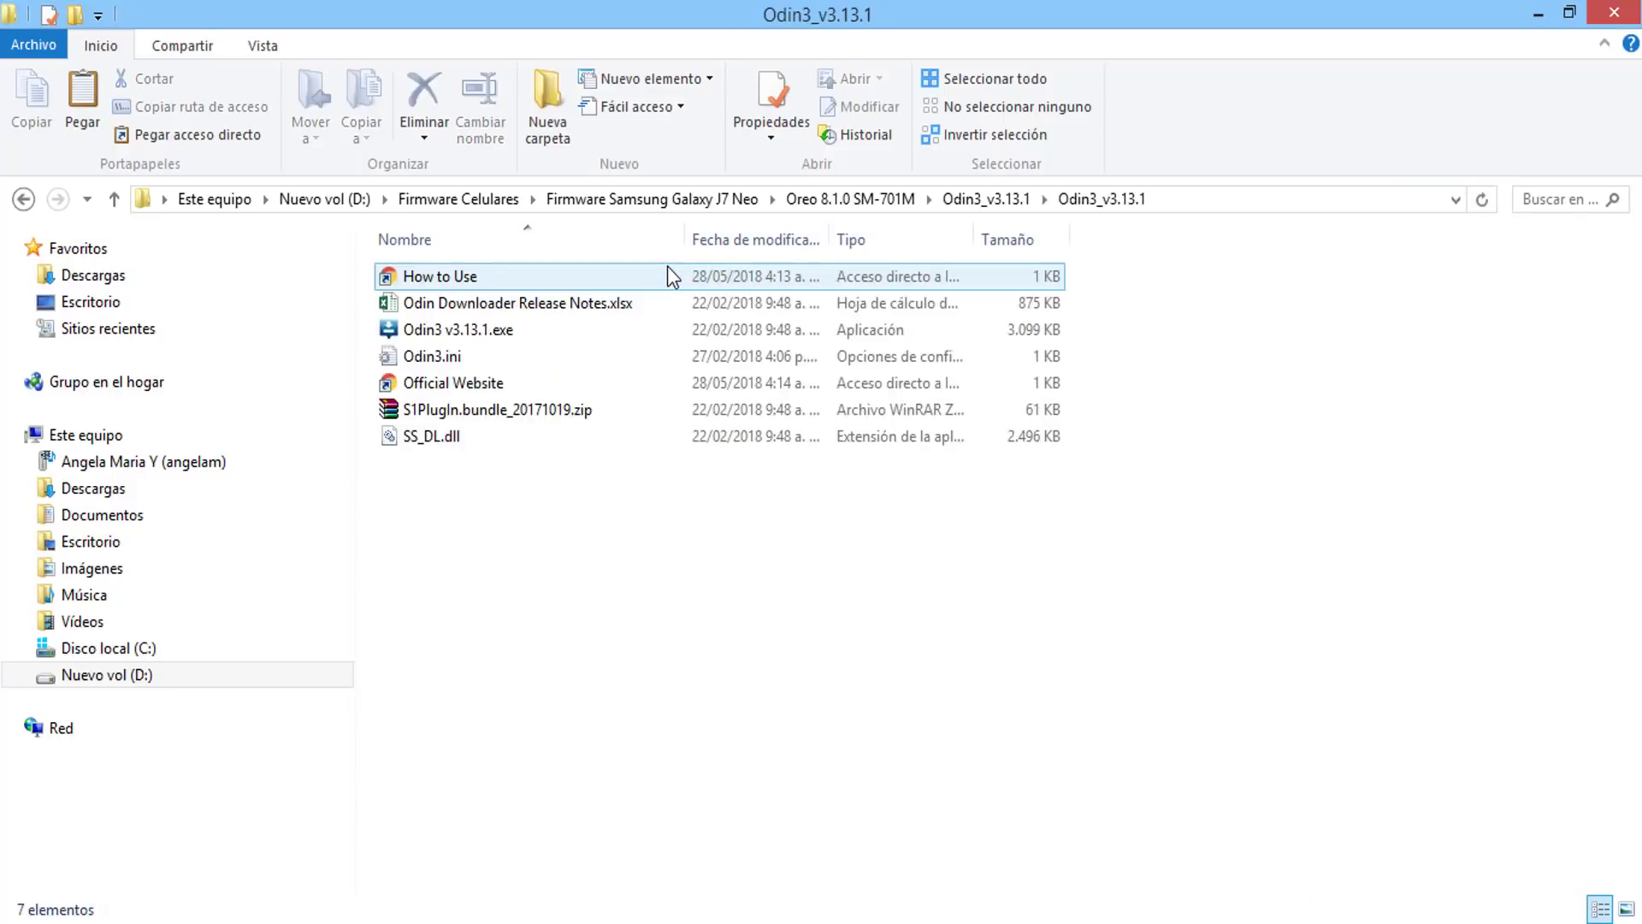
{"action": "right_click", "coordinate": [665, 329]}
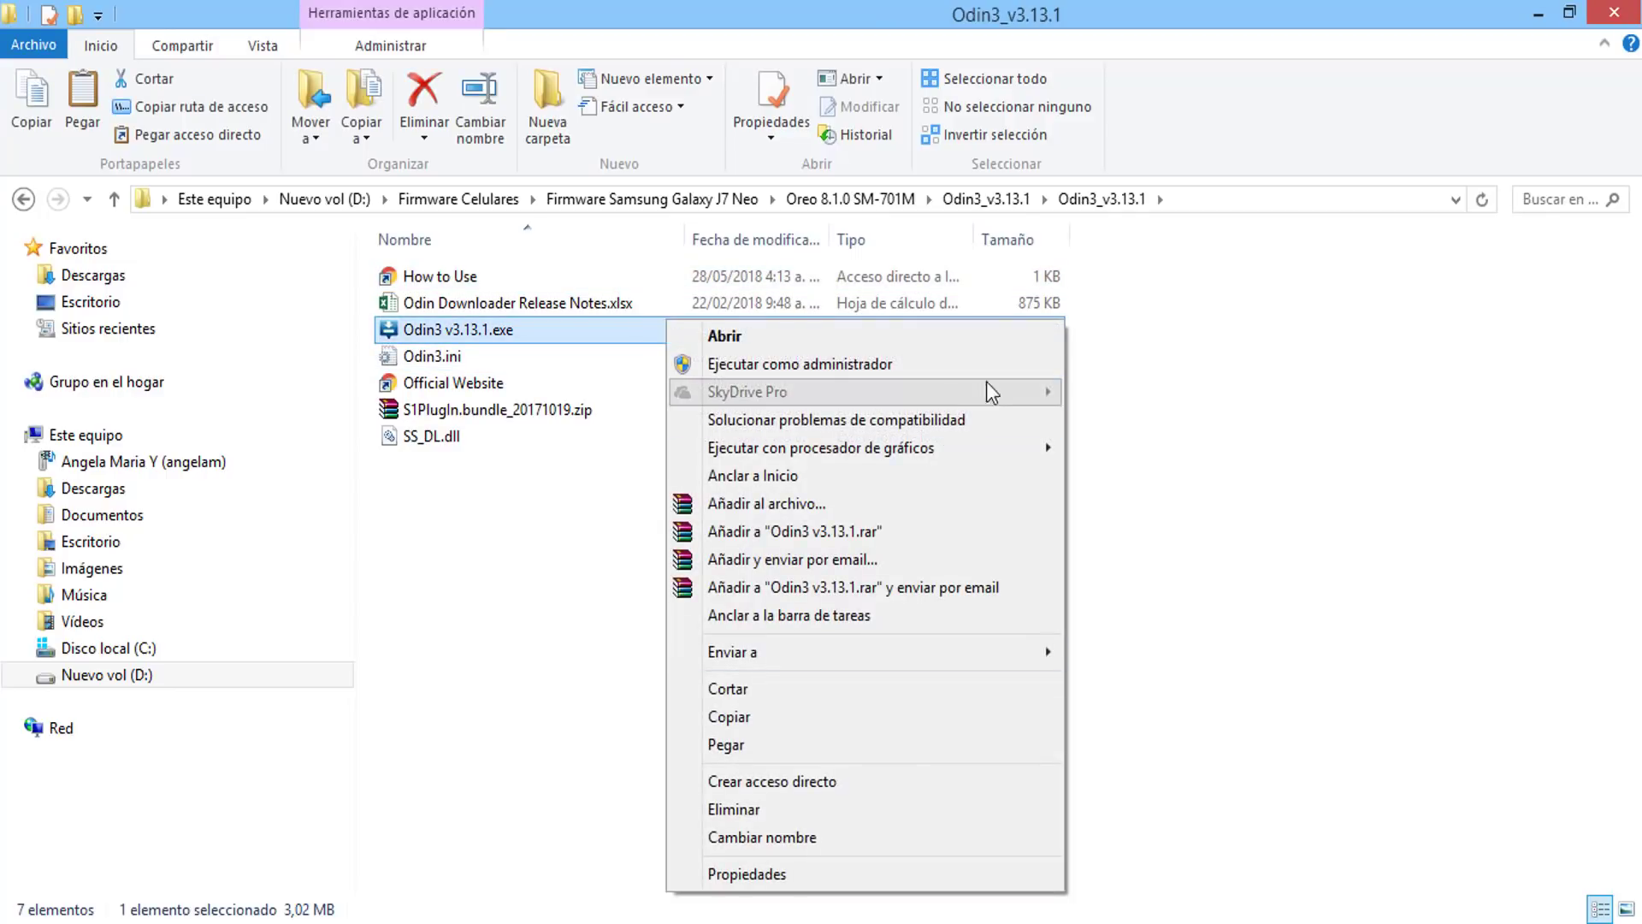
{"action": "left_click", "coordinate": [1049, 360]}
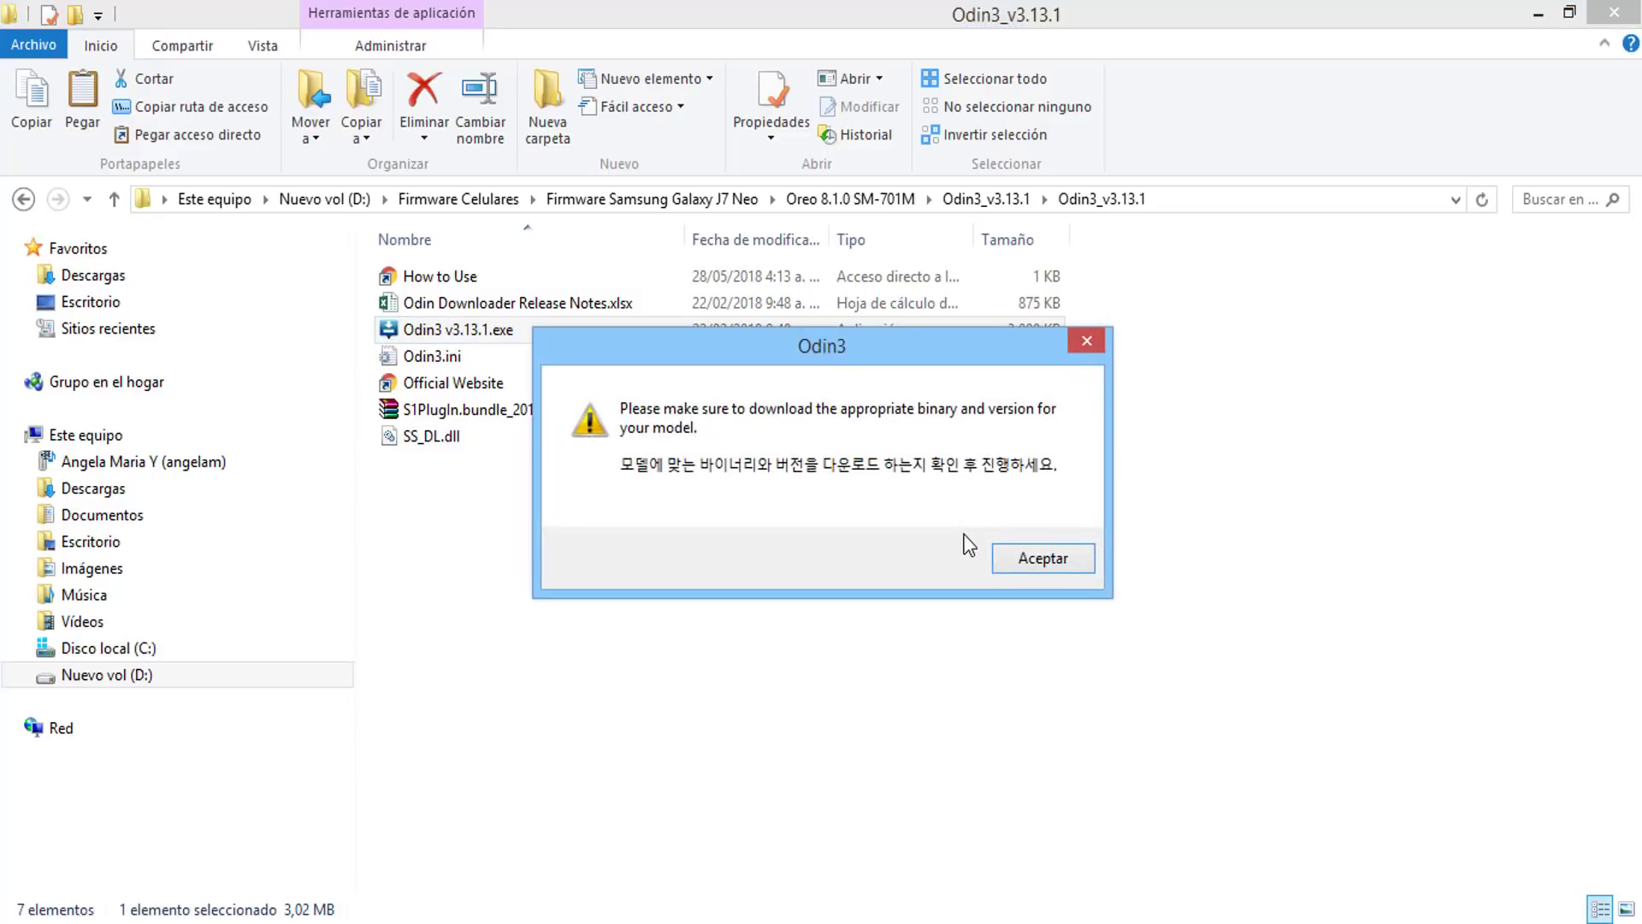
{"action": "left_click", "coordinate": [1083, 556]}
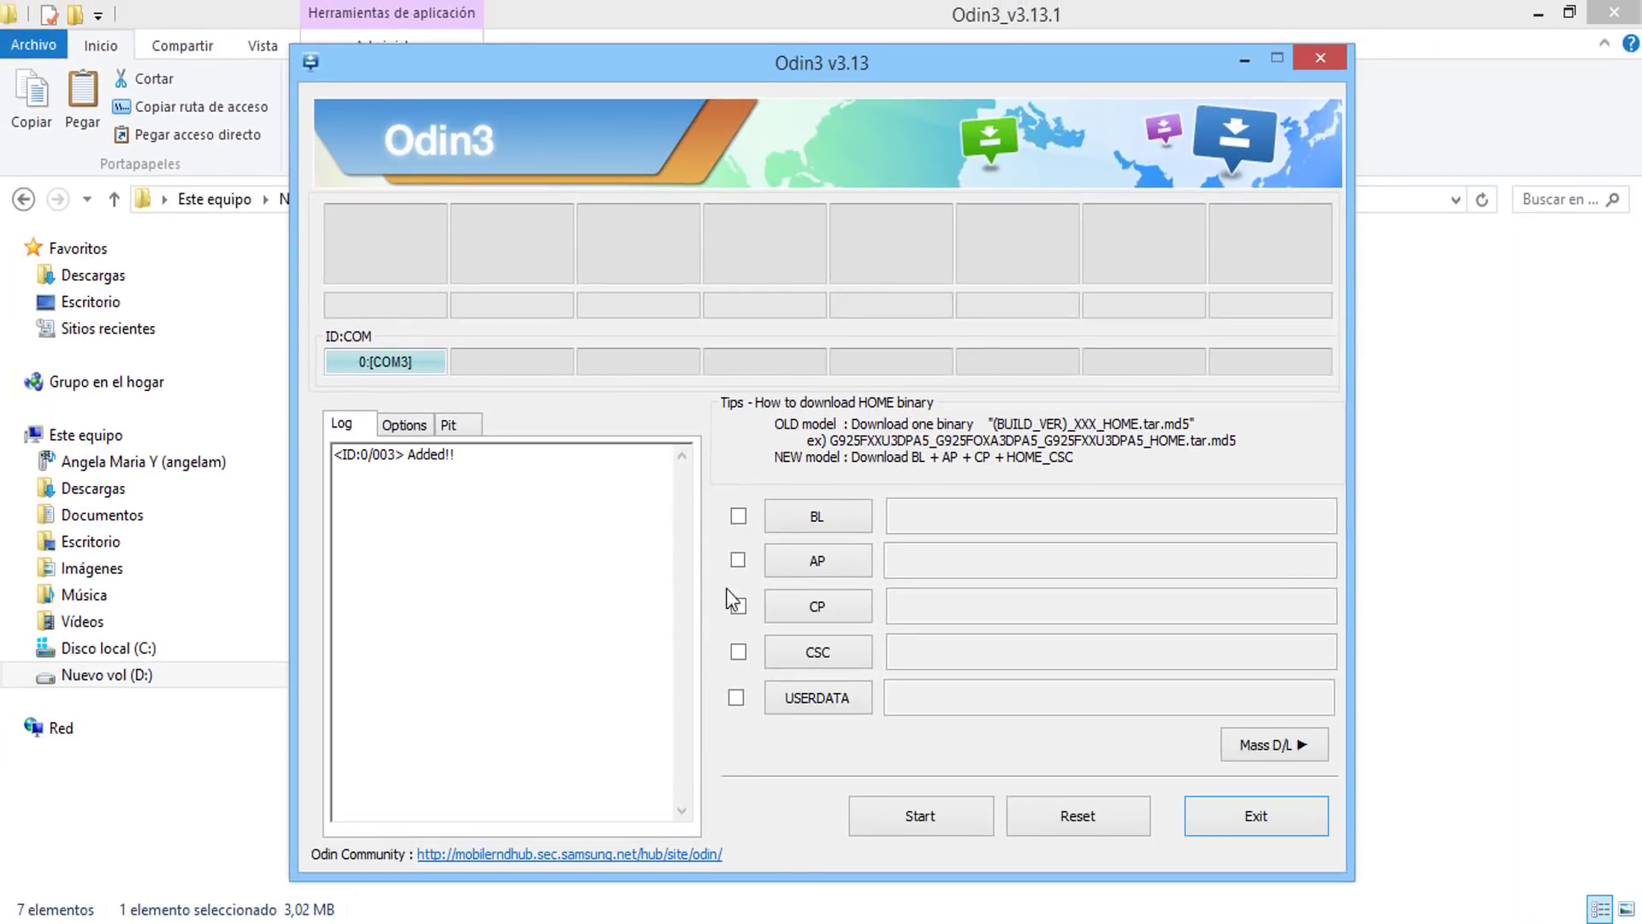
Step: Load BL_J701MUBU5BRH8_CL14118408_QB19536485_REV00_user_low_ship.tar.md5 from the extracted firmware folder inside Oreo 8.1.0 SM-701M as the enabled BL file
{"action": "left_click", "coordinate": [737, 516]}
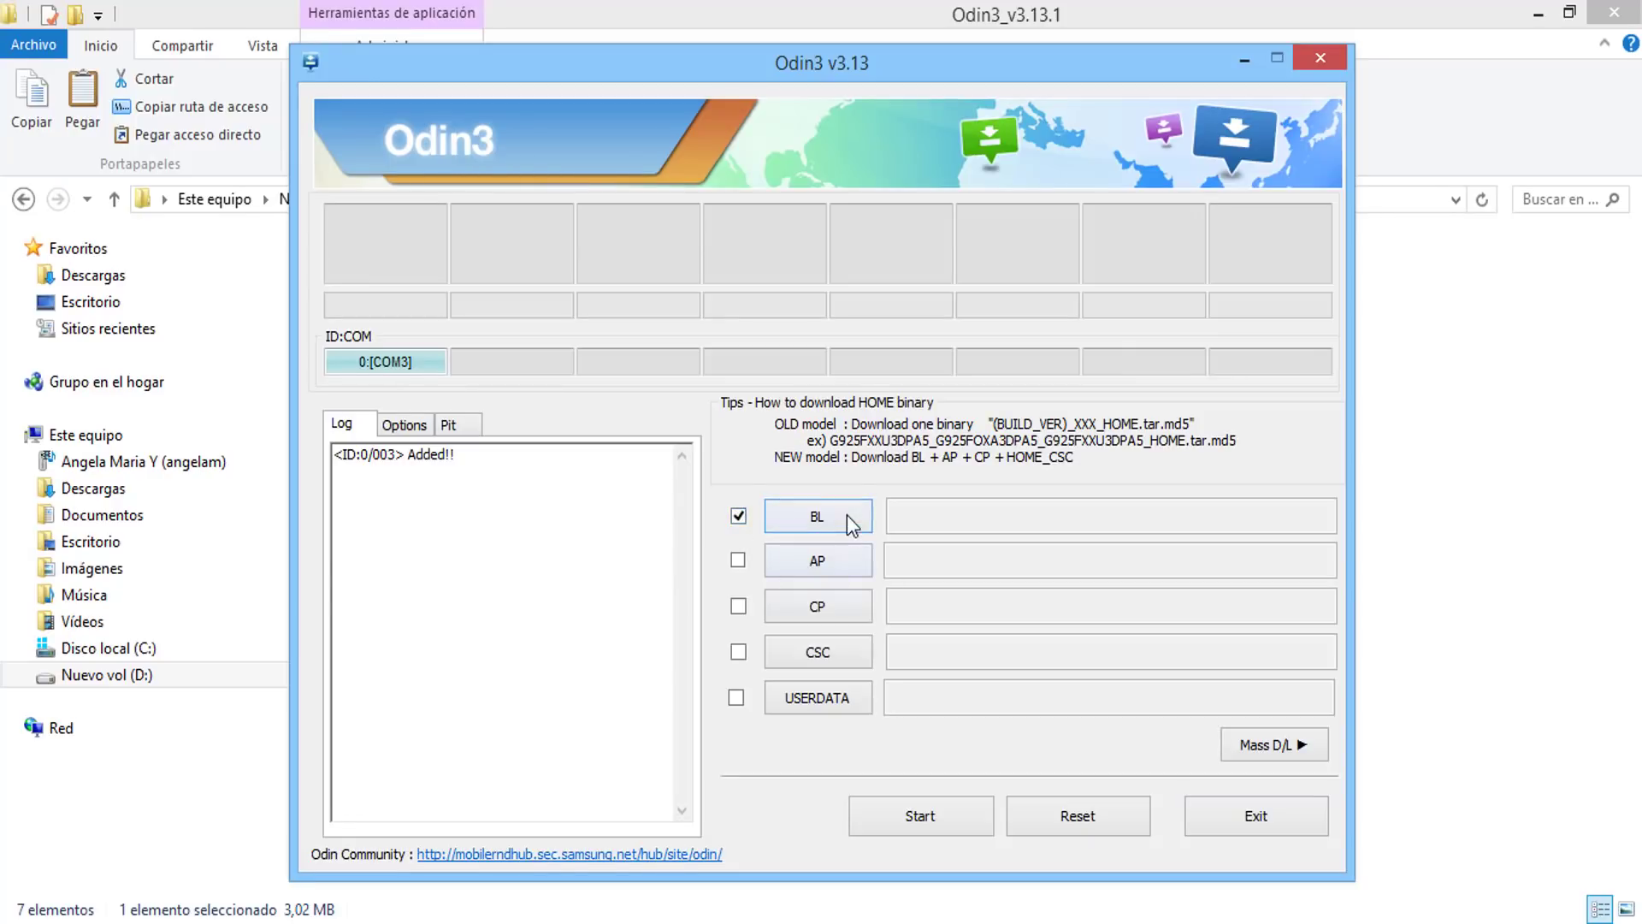
{"action": "left_click", "coordinate": [817, 516]}
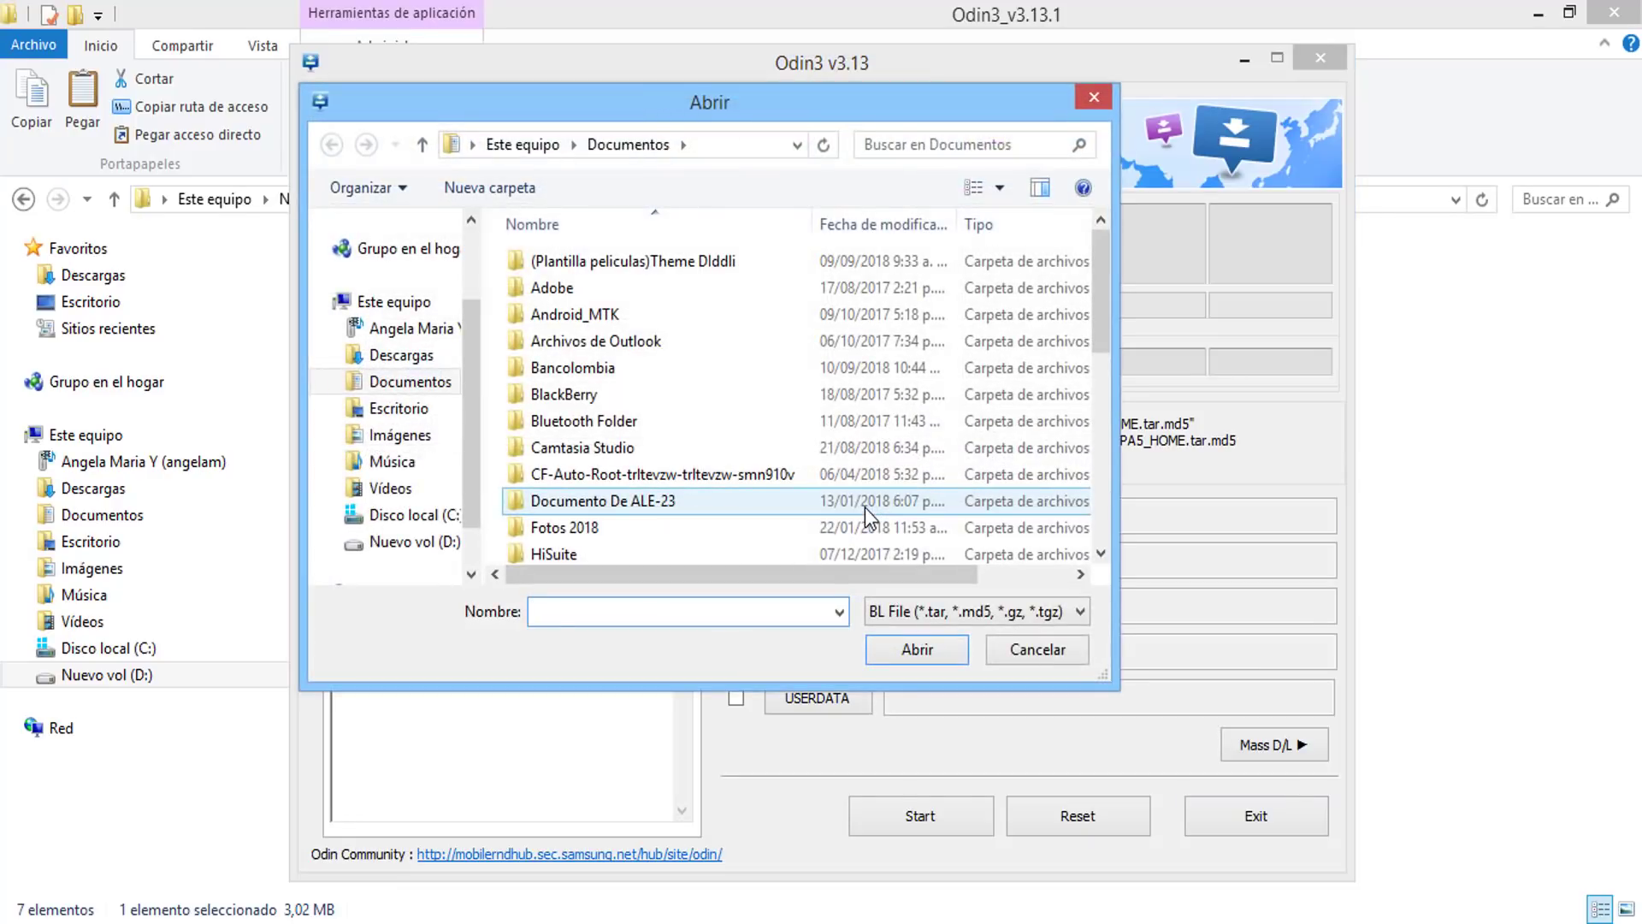
{"action": "scroll", "coordinate": [393, 360], "scroll_direction": "up", "scroll_amount": 2}
{"action": "left_click", "coordinate": [368, 316]}
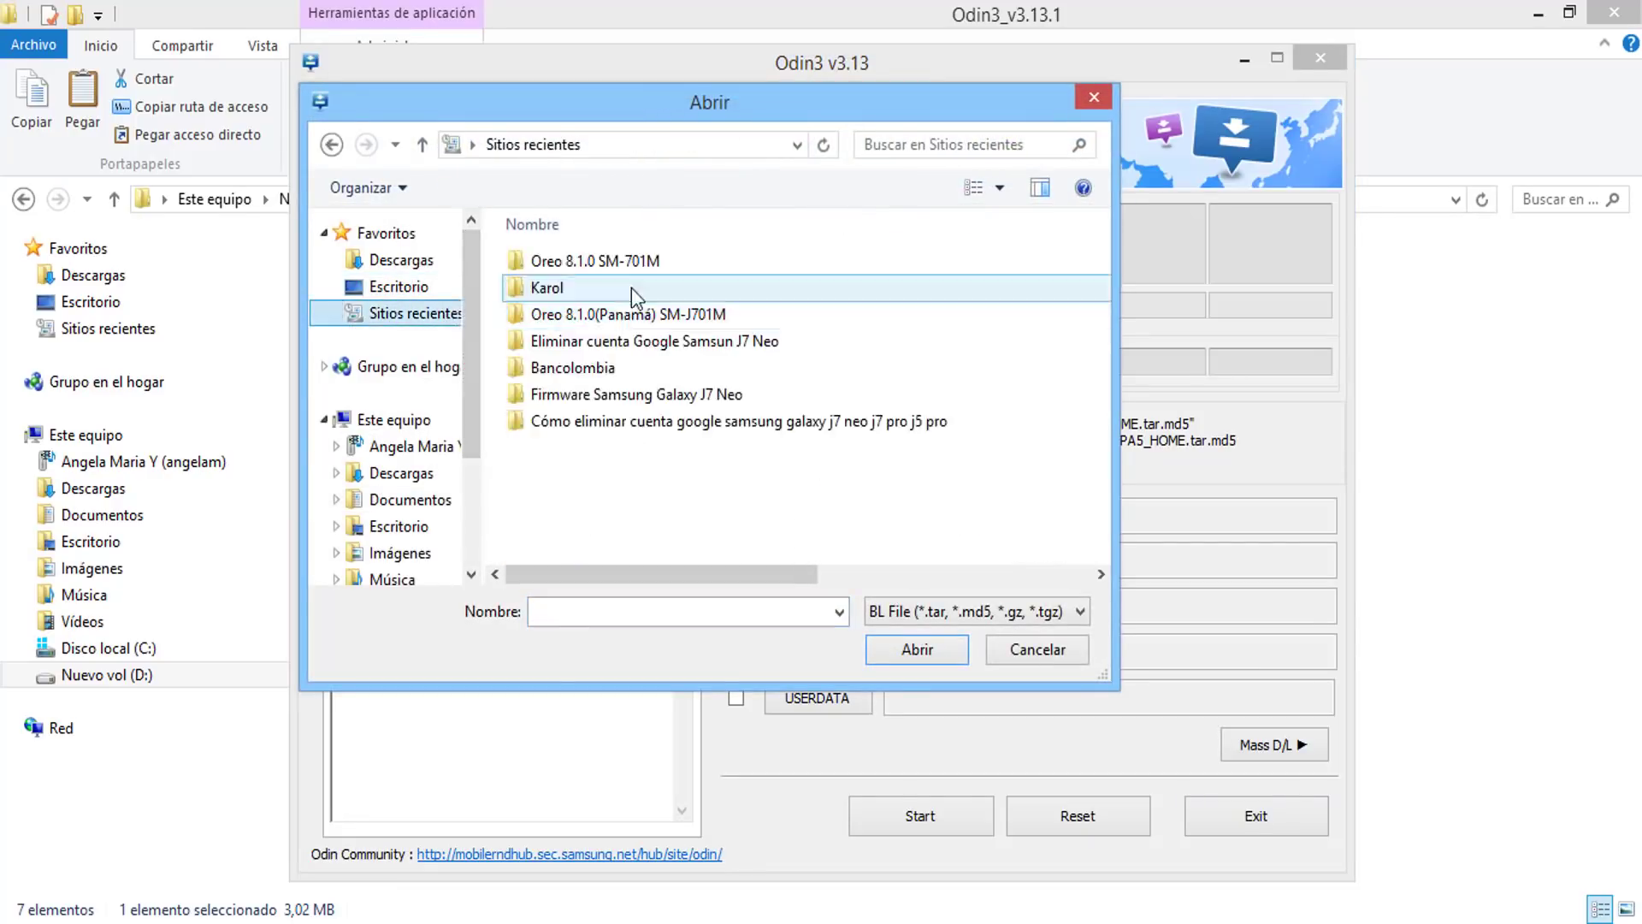
{"action": "double_click", "coordinate": [659, 260]}
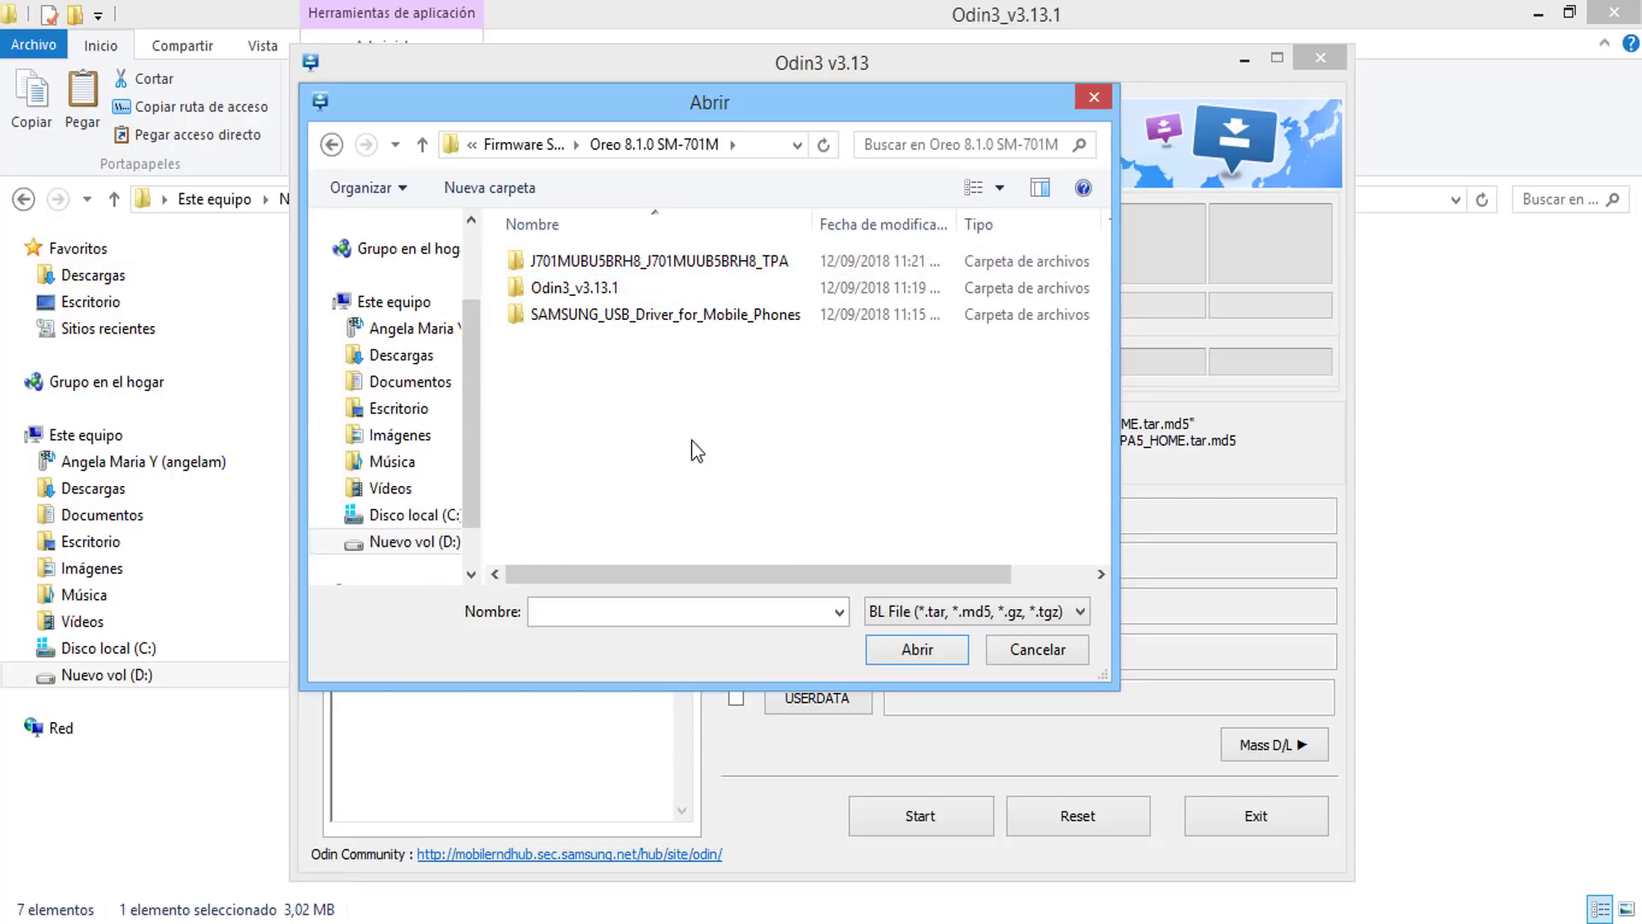
{"action": "double_click", "coordinate": [738, 259]}
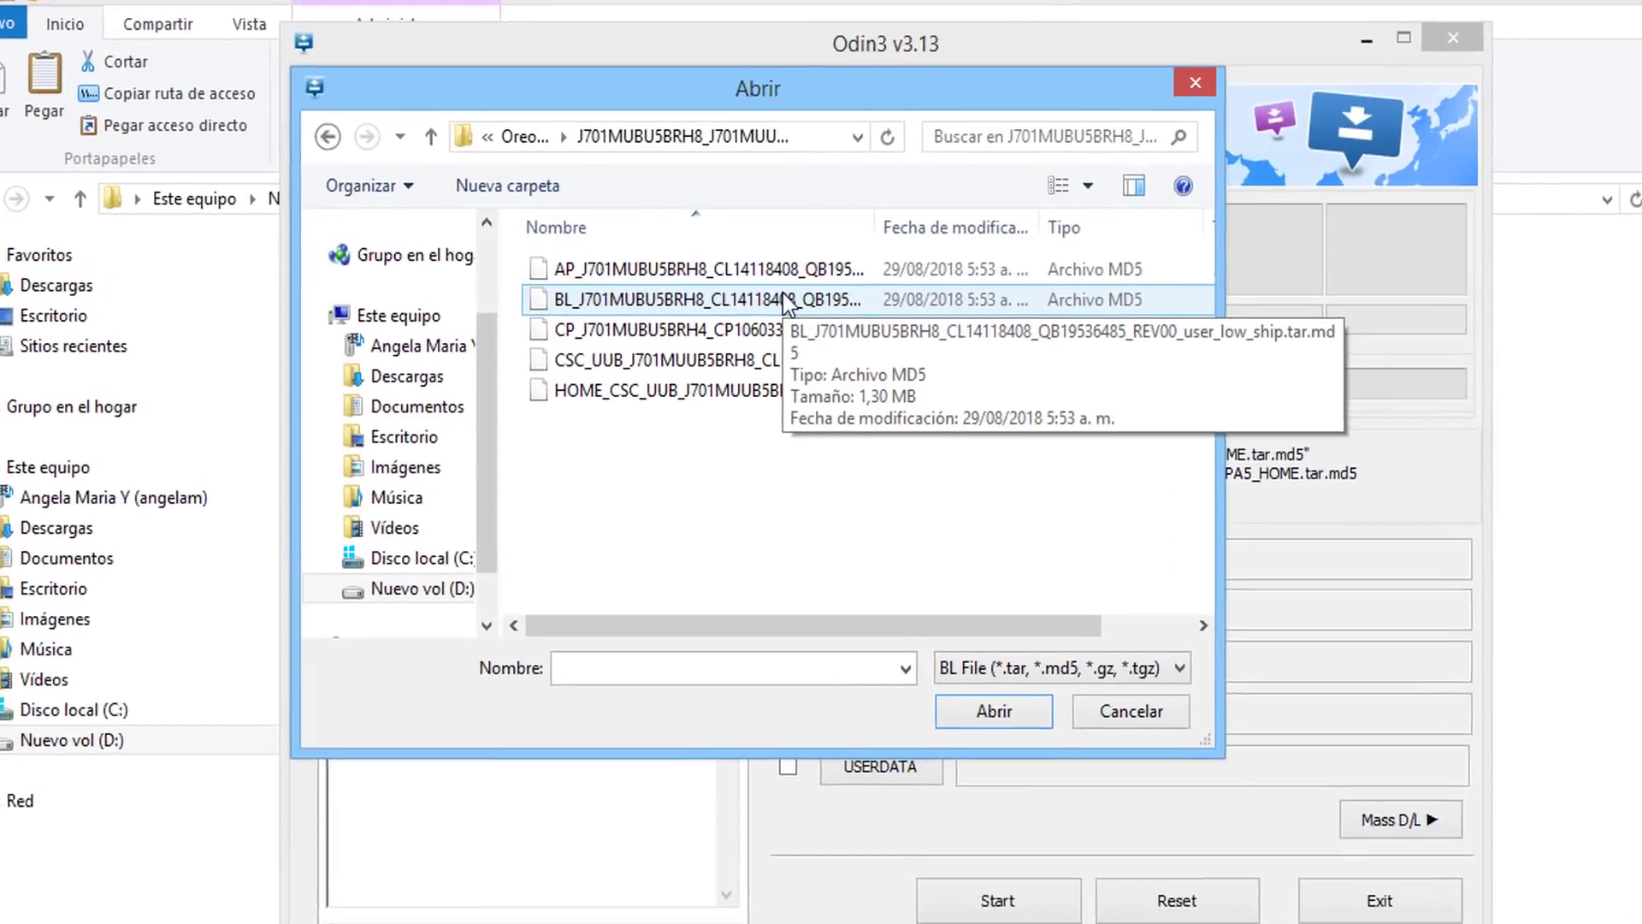
{"action": "left_click", "coordinate": [783, 299]}
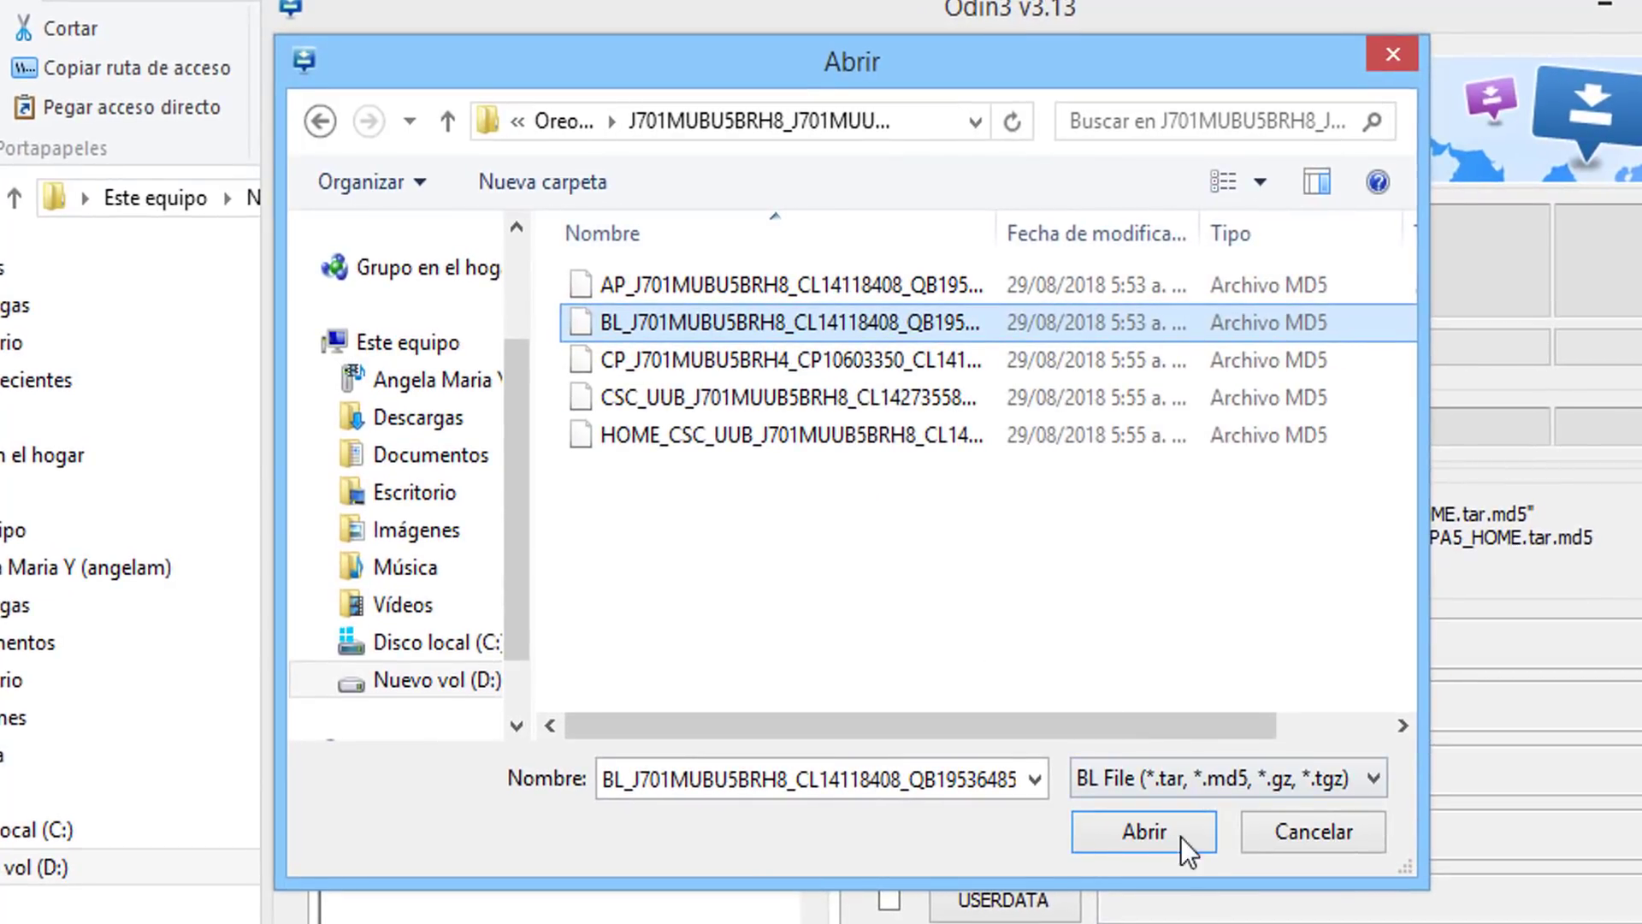
{"action": "left_click", "coordinate": [1207, 818]}
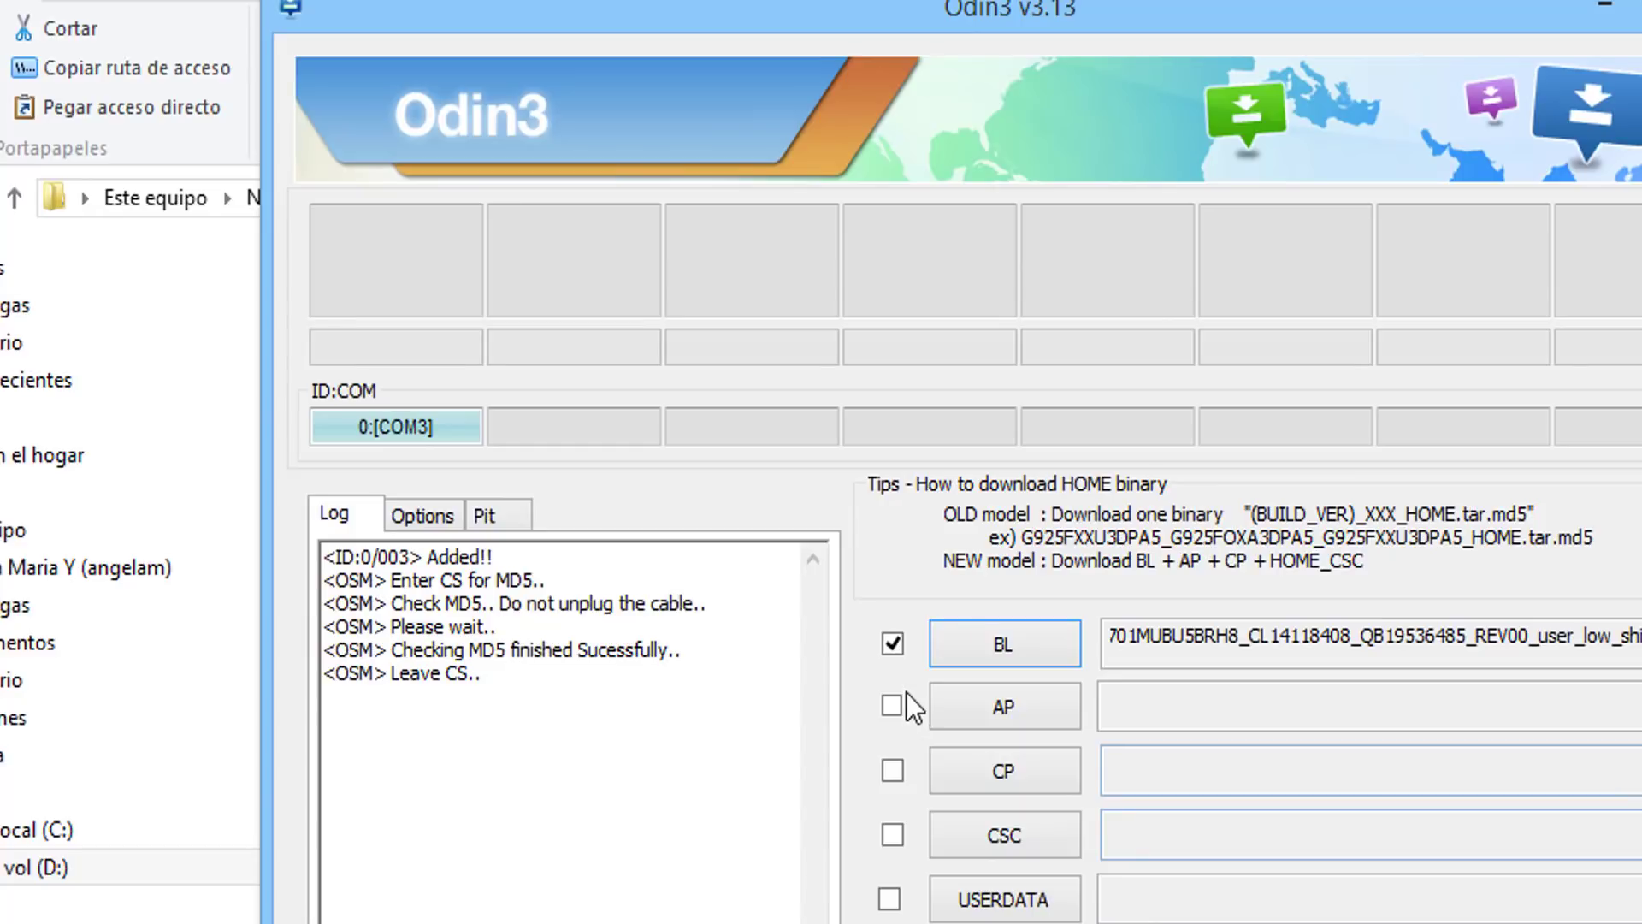
Step: Load AP_J701MUBU5BRH8_CL14118408_QB19536485_REV00_user_low_ship_meta.tar.md5 from the same firmware folder as the AP file
{"action": "left_click", "coordinate": [1068, 685]}
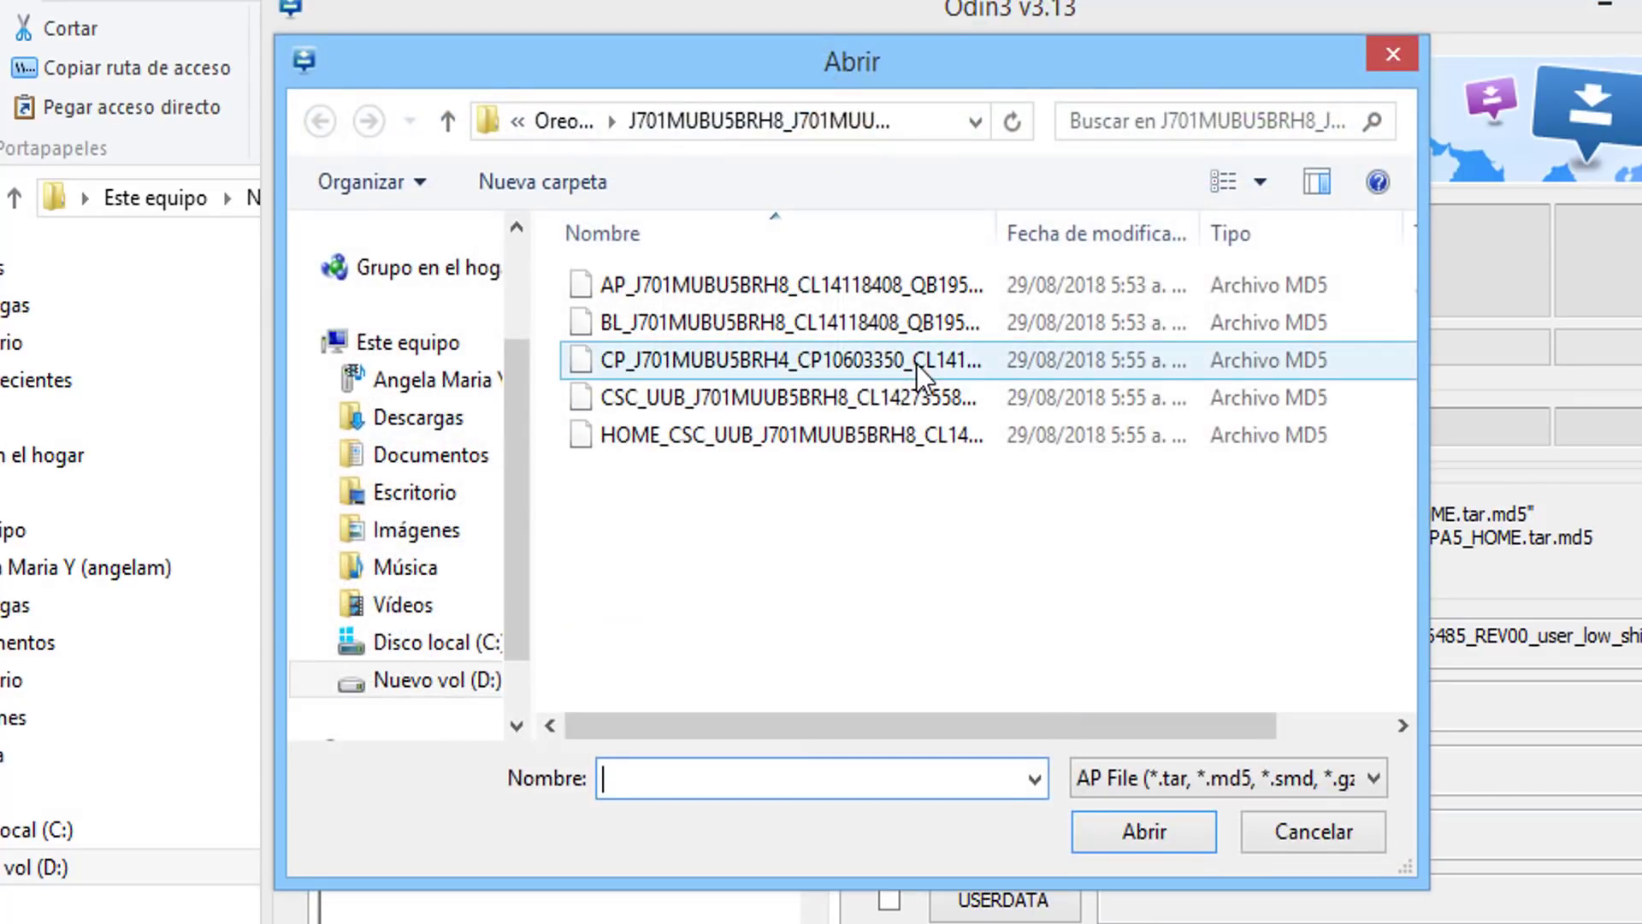
{"action": "left_click", "coordinate": [955, 276]}
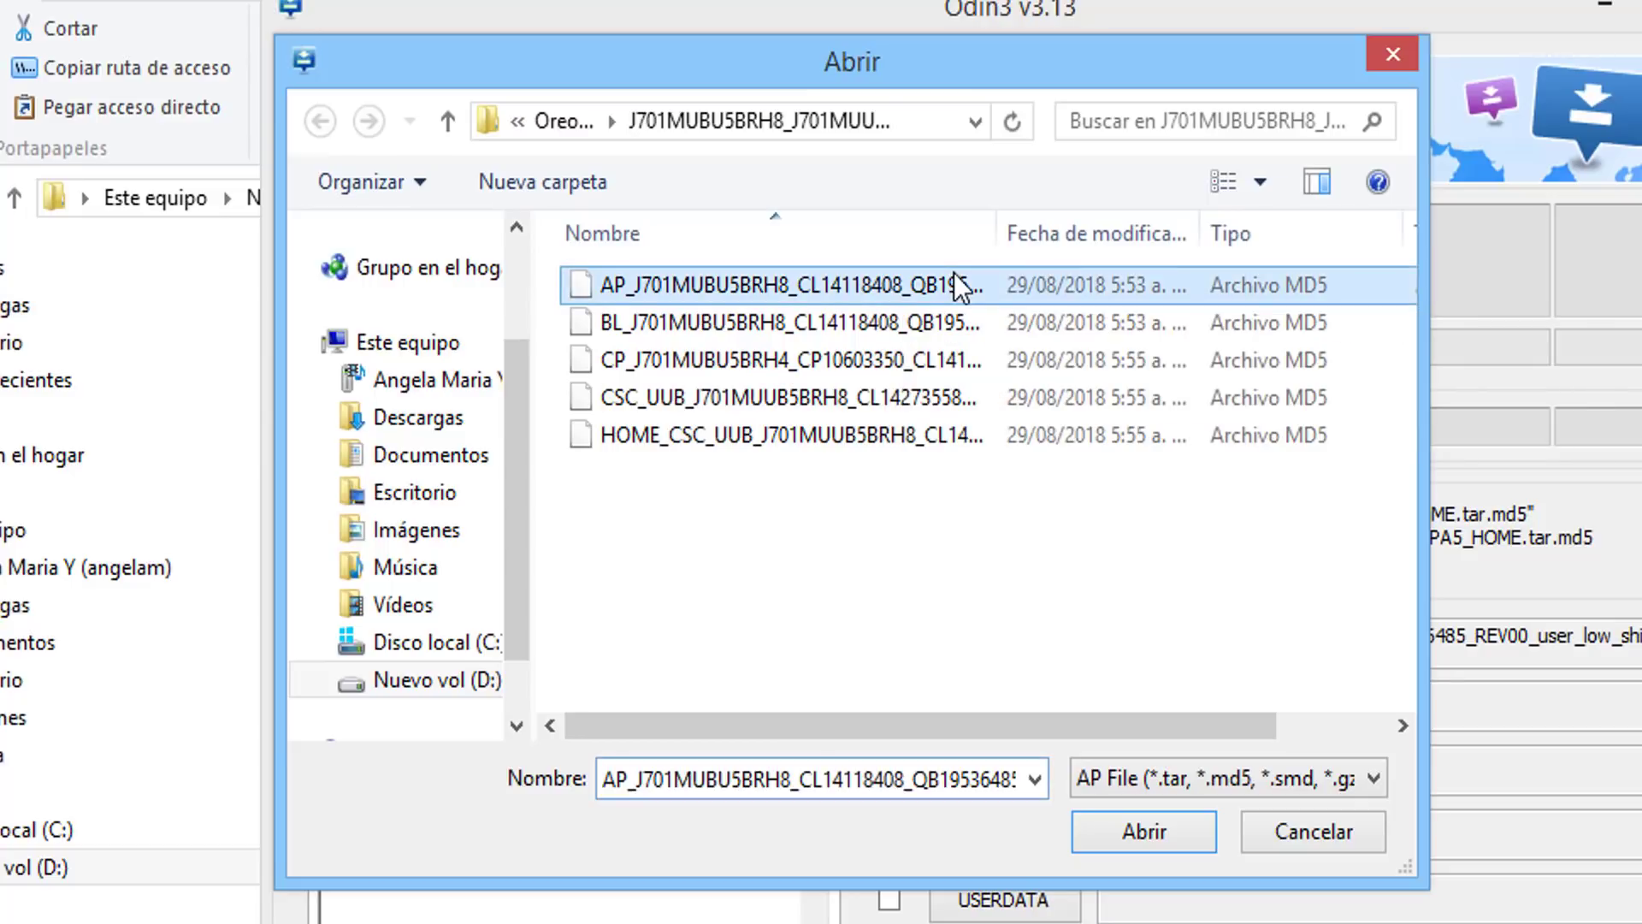
{"action": "left_click", "coordinate": [1199, 818]}
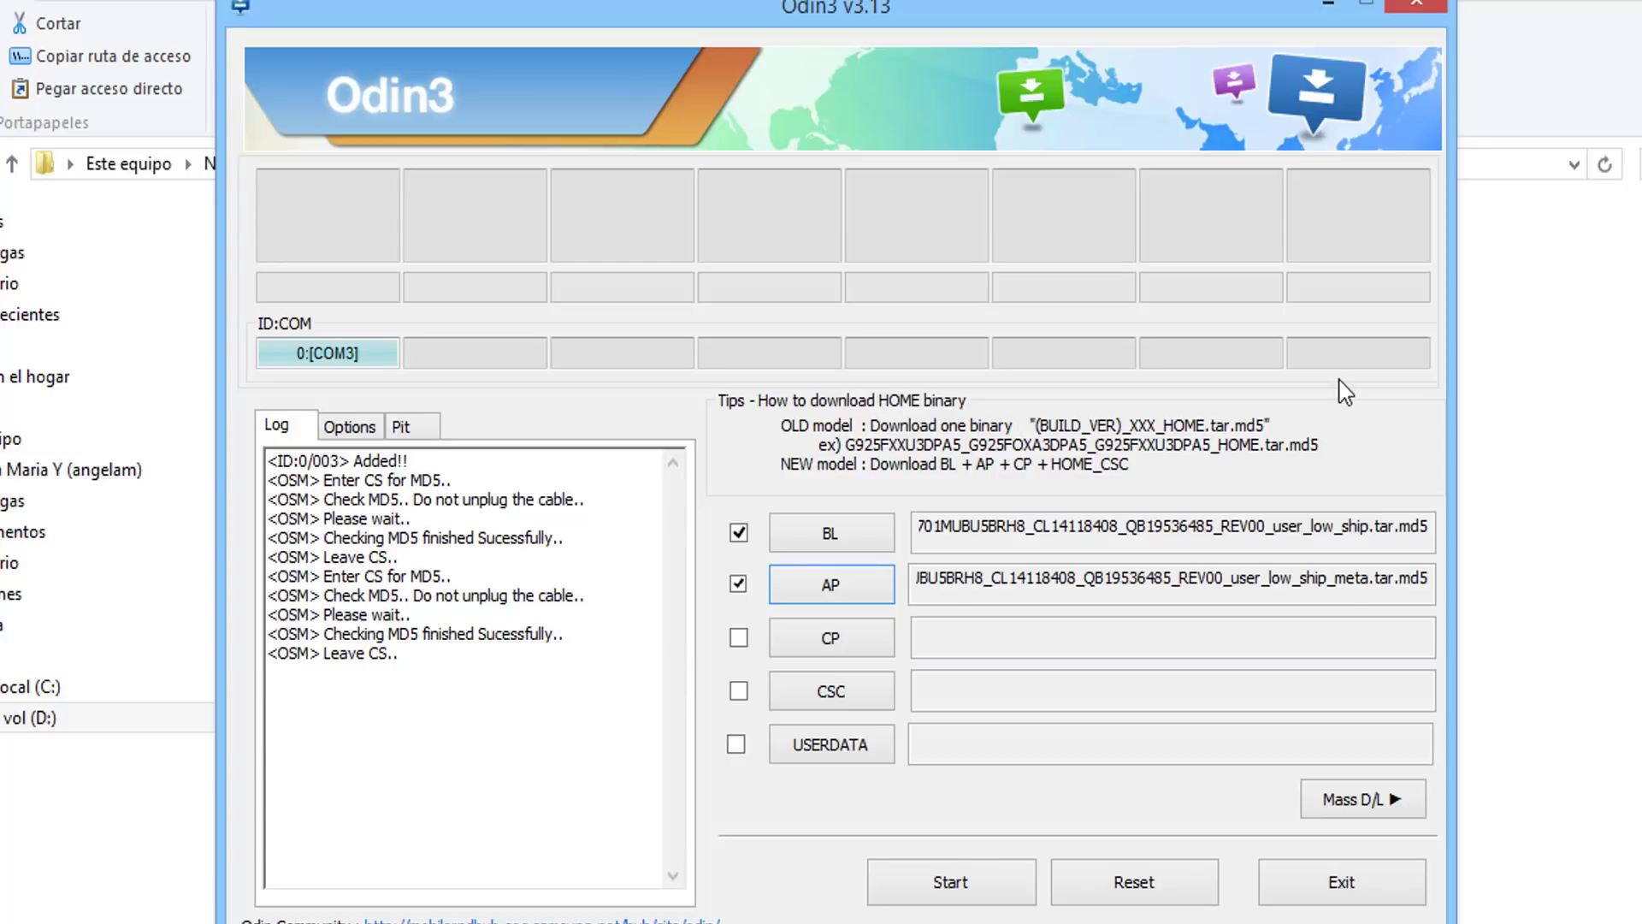
Step: Load the firmware file beginning CP_J701MUBU5BRH4_CP10603350_CL14118408 from the same folder as the CP file
{"action": "left_click", "coordinate": [880, 630]}
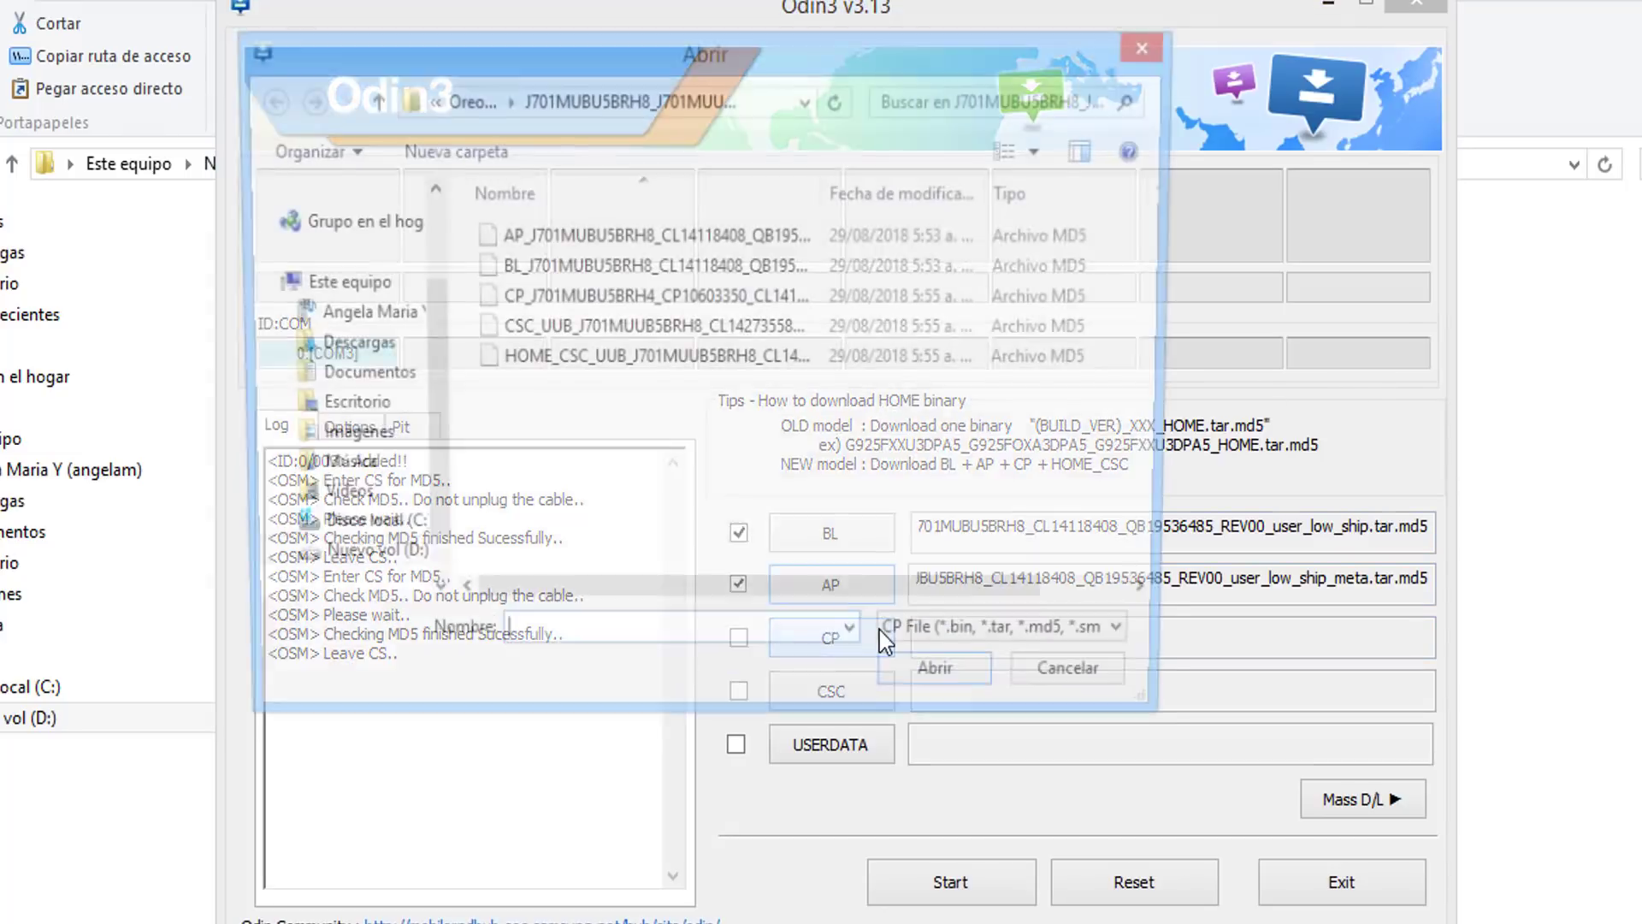
{"action": "left_click", "coordinate": [733, 302]}
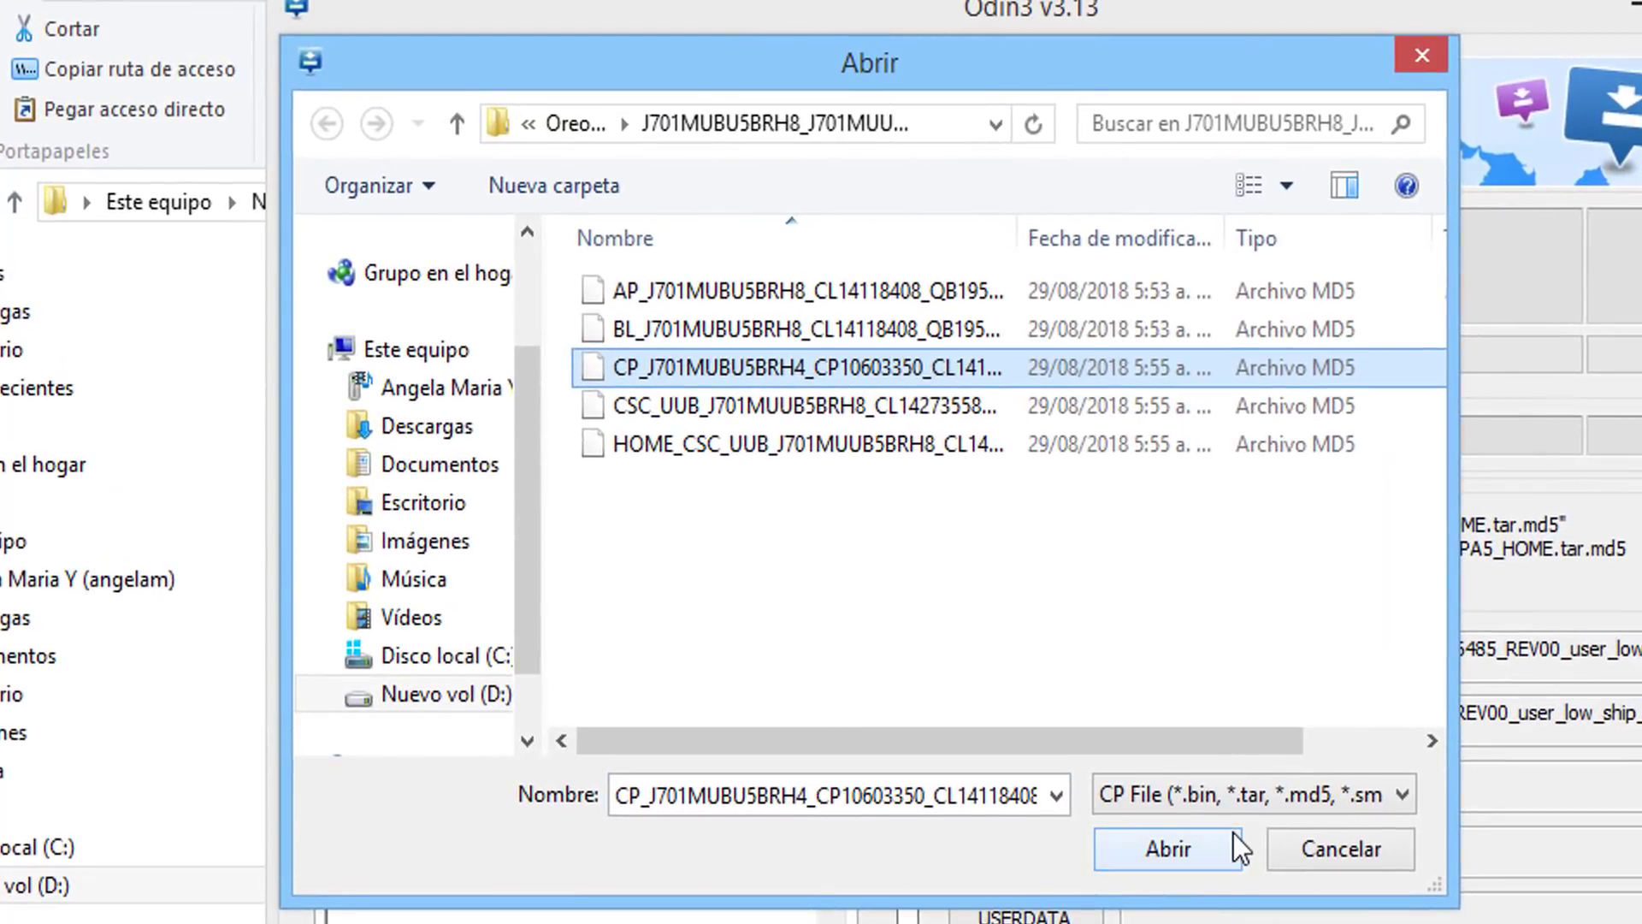
{"action": "left_click", "coordinate": [1232, 838]}
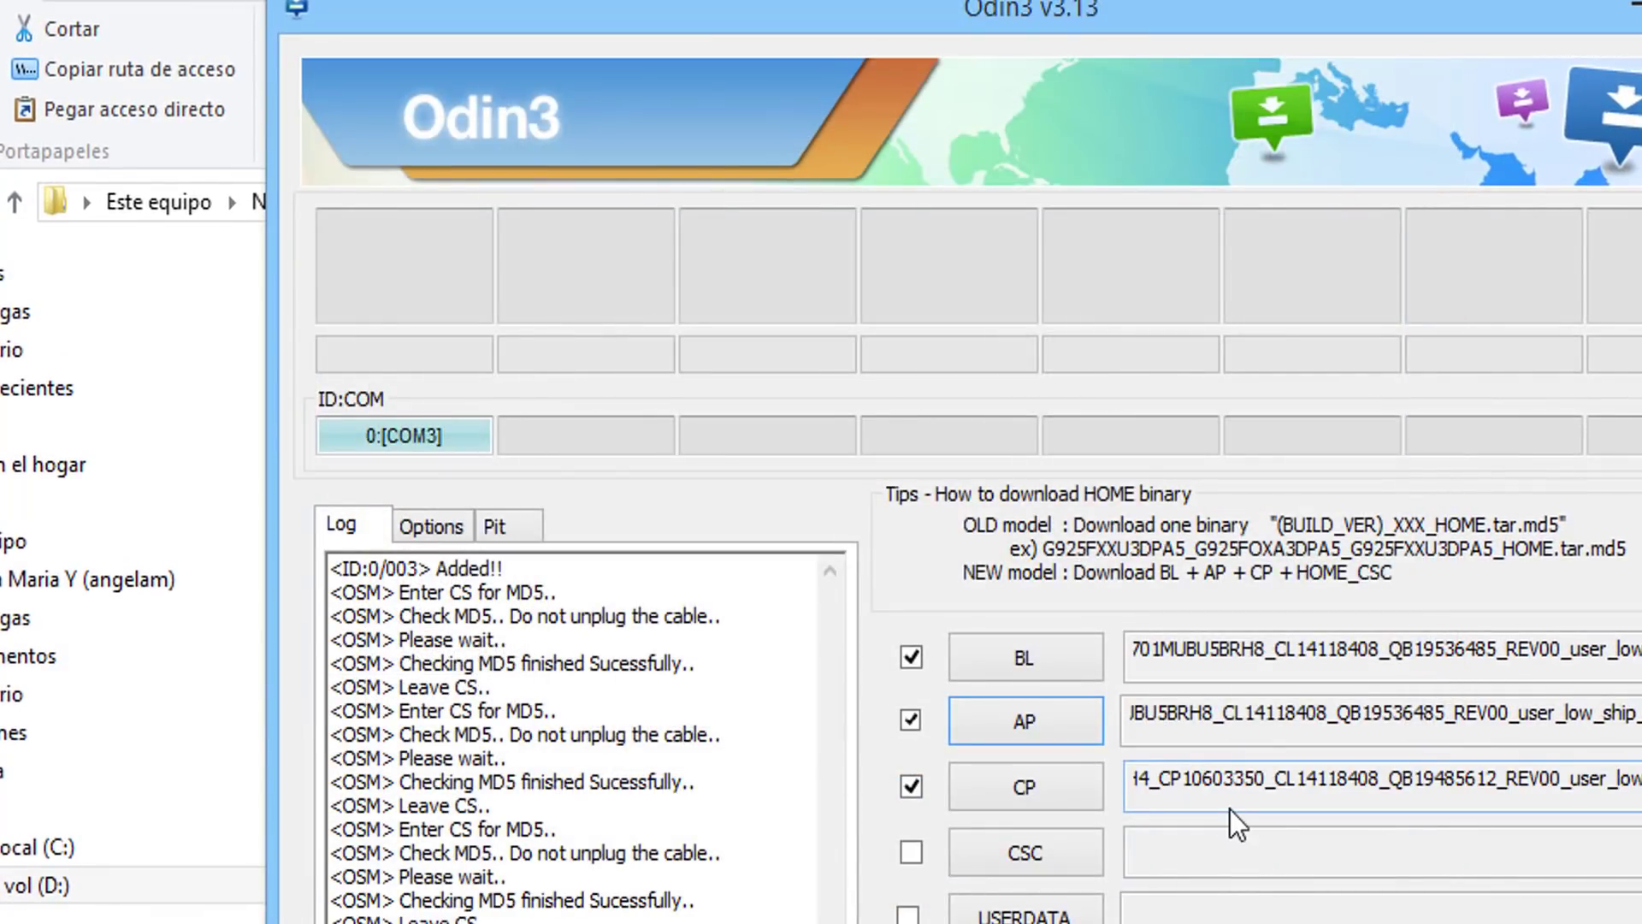
Step: Load the file beginning CSC_UUB_J701MUUB5BRH8_CL14273558_QB19537170 (not the HOME_CSC one) as the CSC file and start flashing the phone
{"action": "left_click", "coordinate": [1097, 837]}
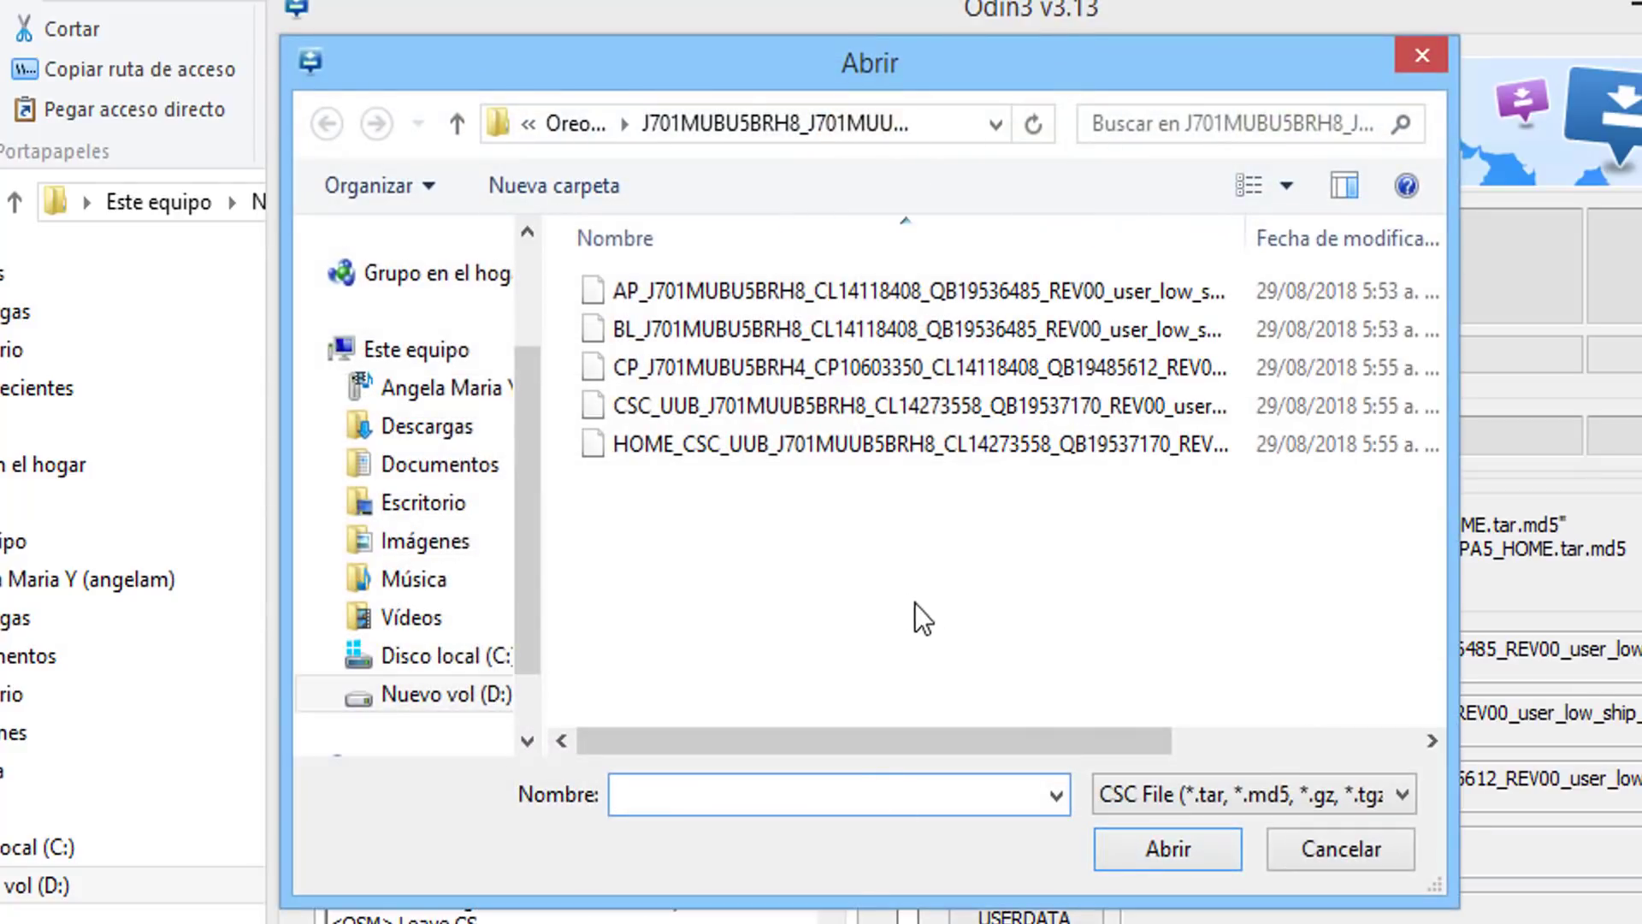
{"action": "left_click", "coordinate": [1010, 399]}
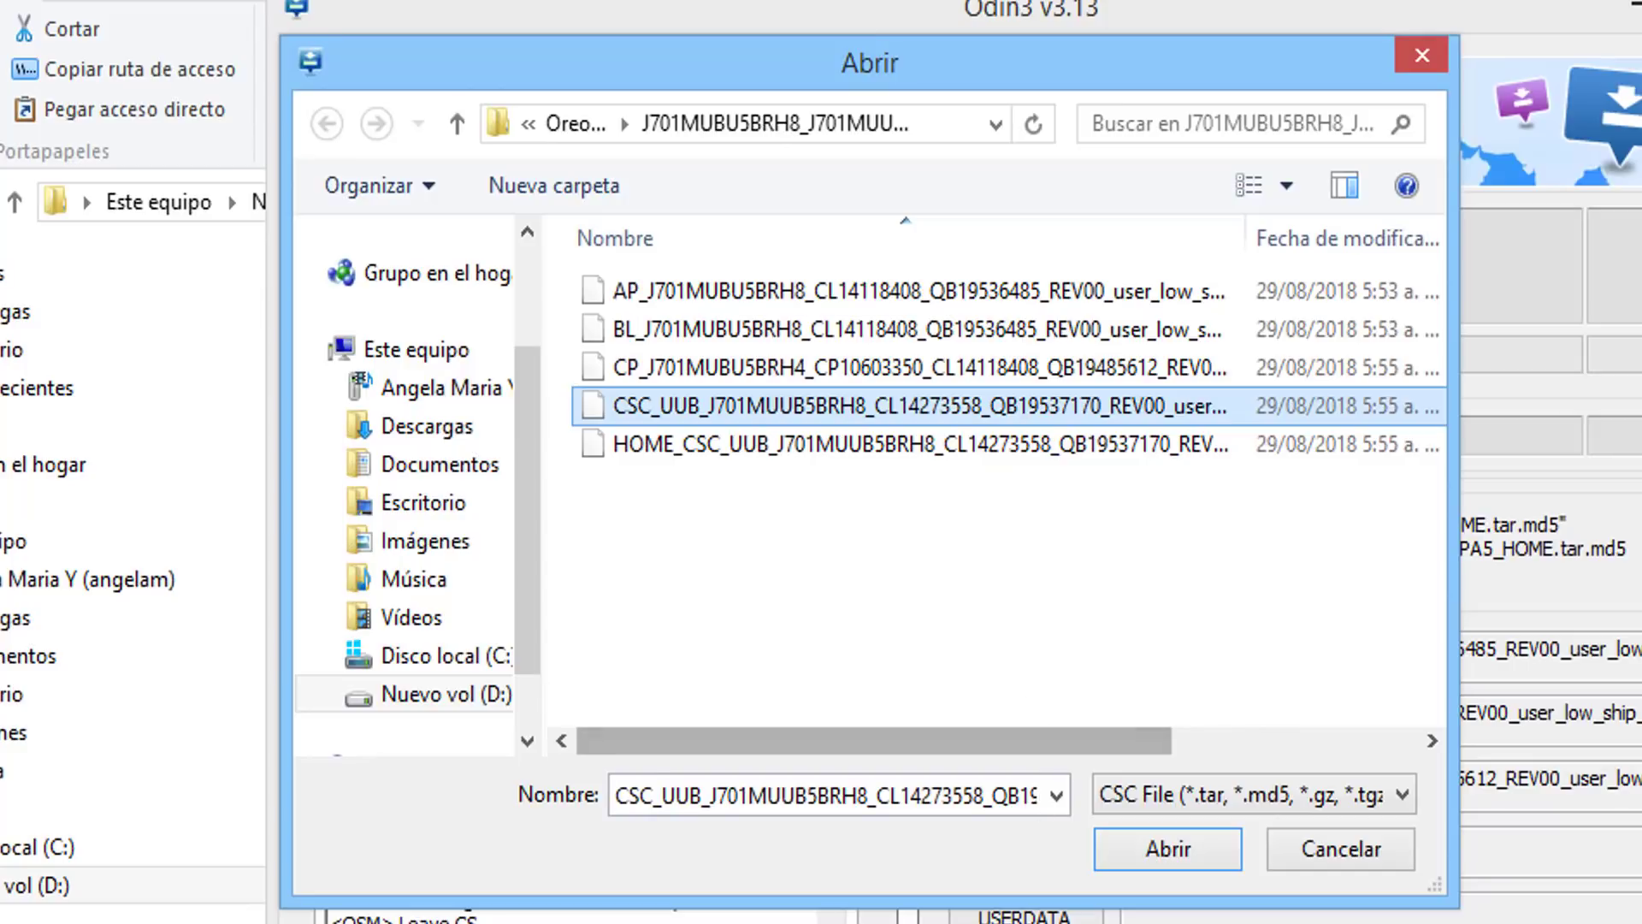
{"action": "left_click", "coordinate": [1230, 840]}
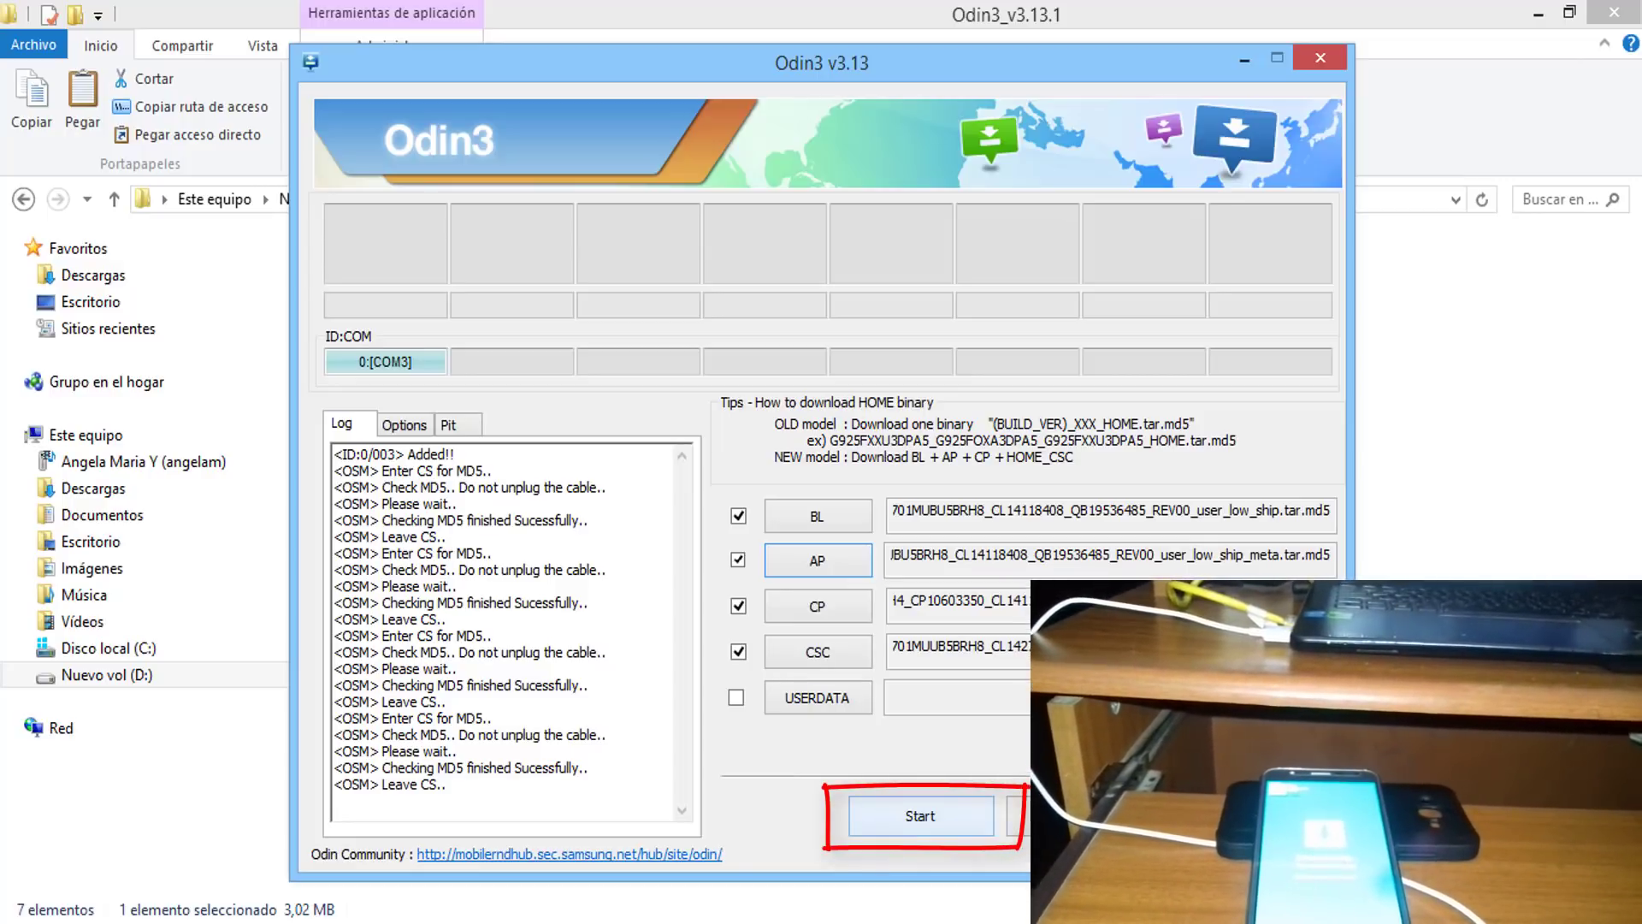
{"action": "left_click", "coordinate": [984, 804]}
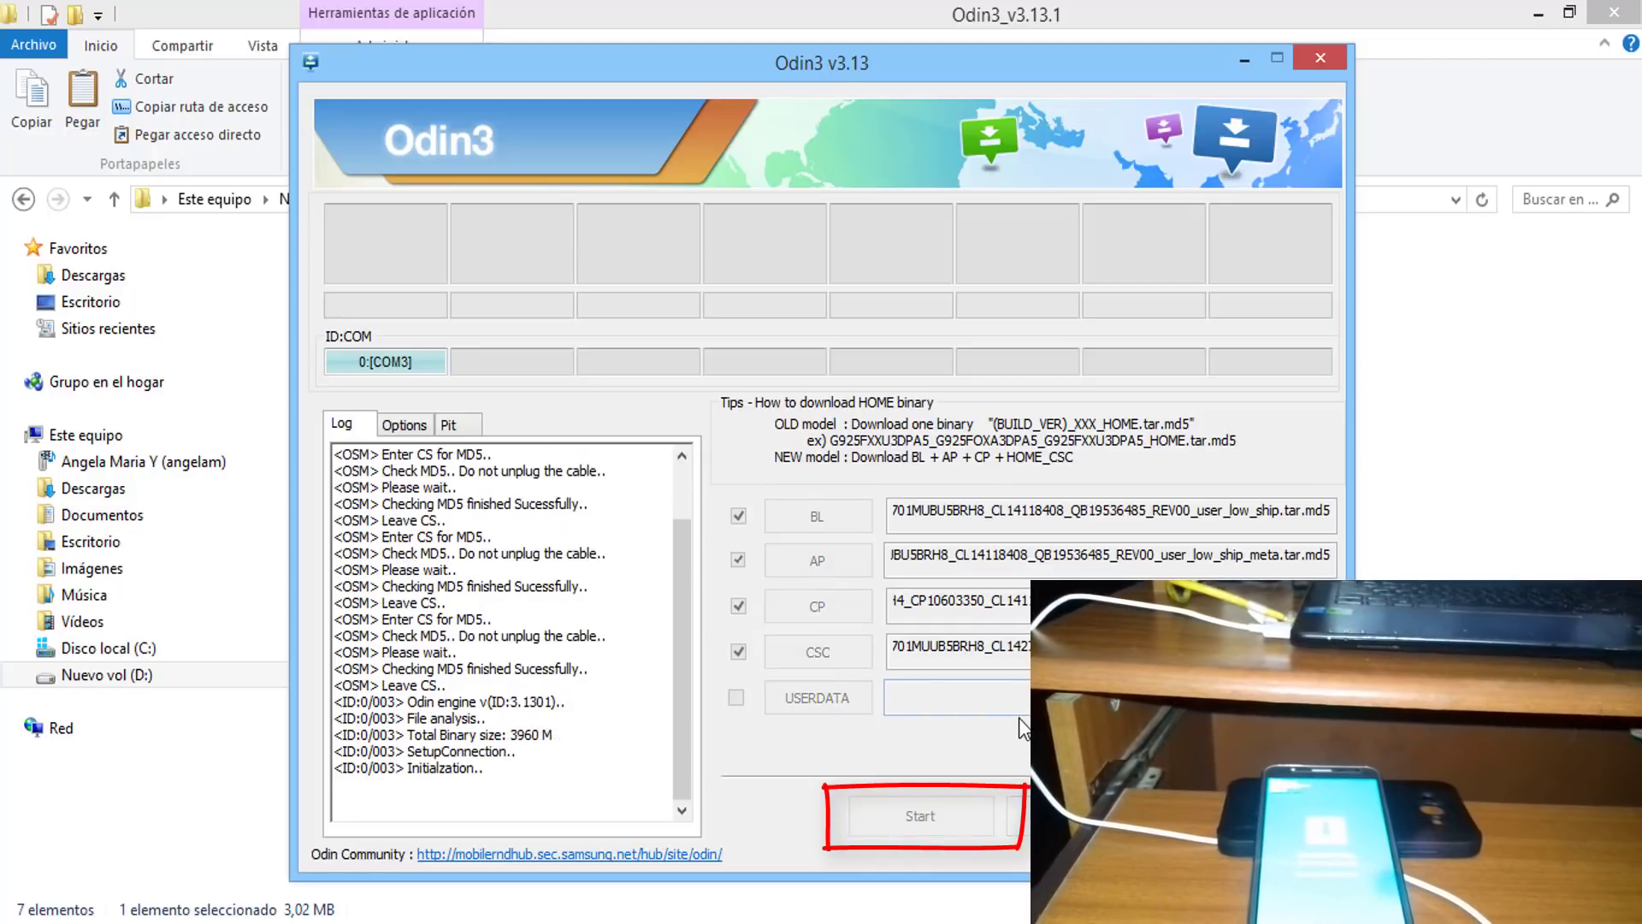